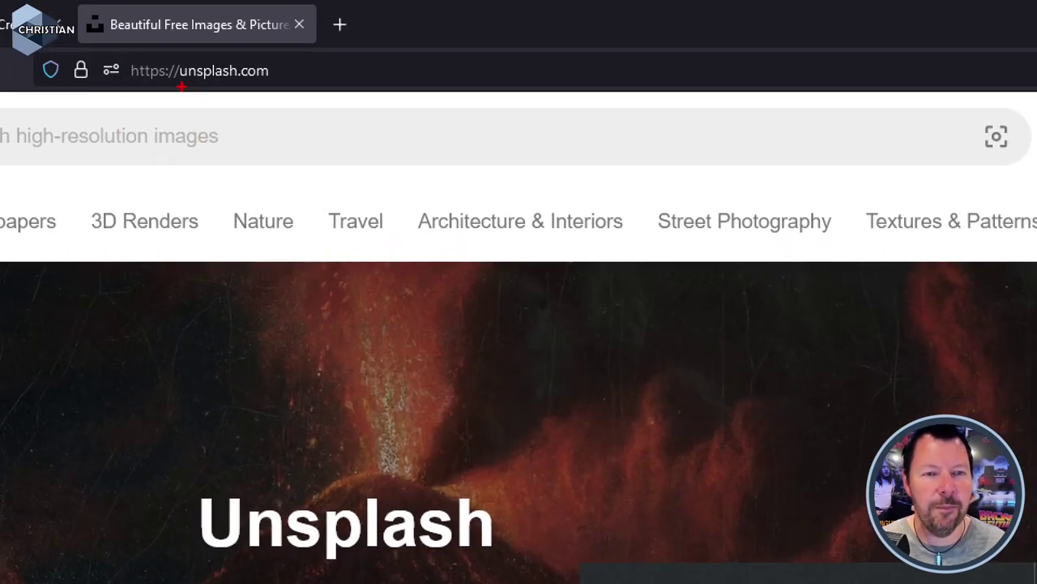
# Search Unsplash for 'flower' and scroll through the roughly 10k photo results
pyautogui.moveTo(181, 84); pyautogui.dragTo(308, 83)
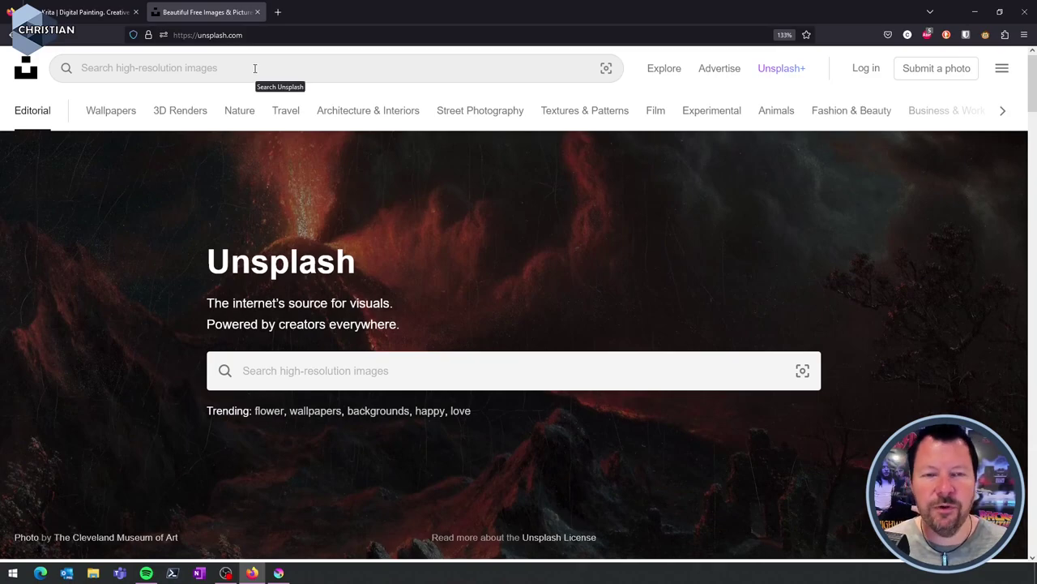
pyautogui.click(254, 68)
pyautogui.write('flo')
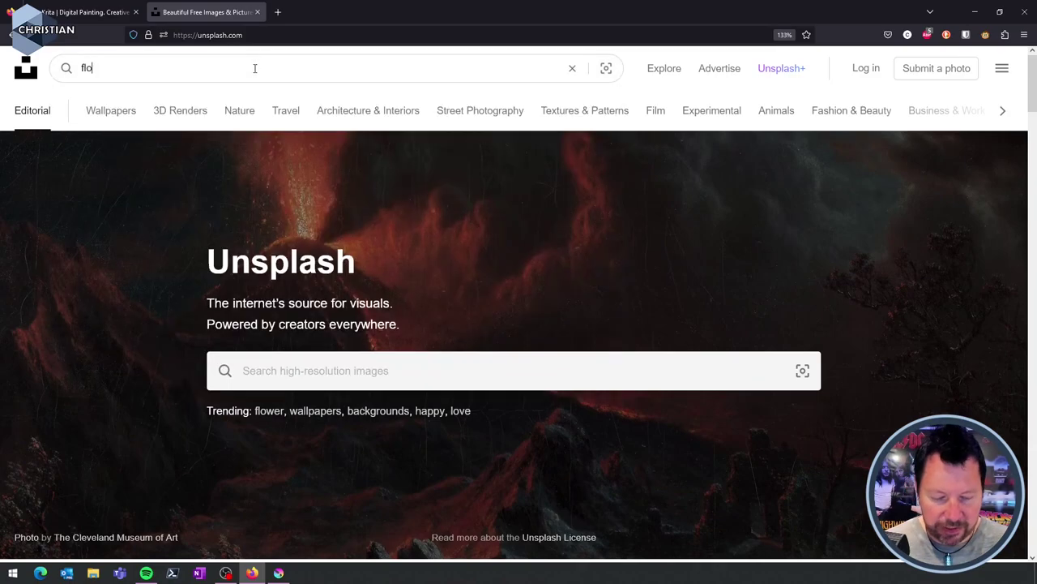
pyautogui.write('wer')
pyautogui.press('Return')
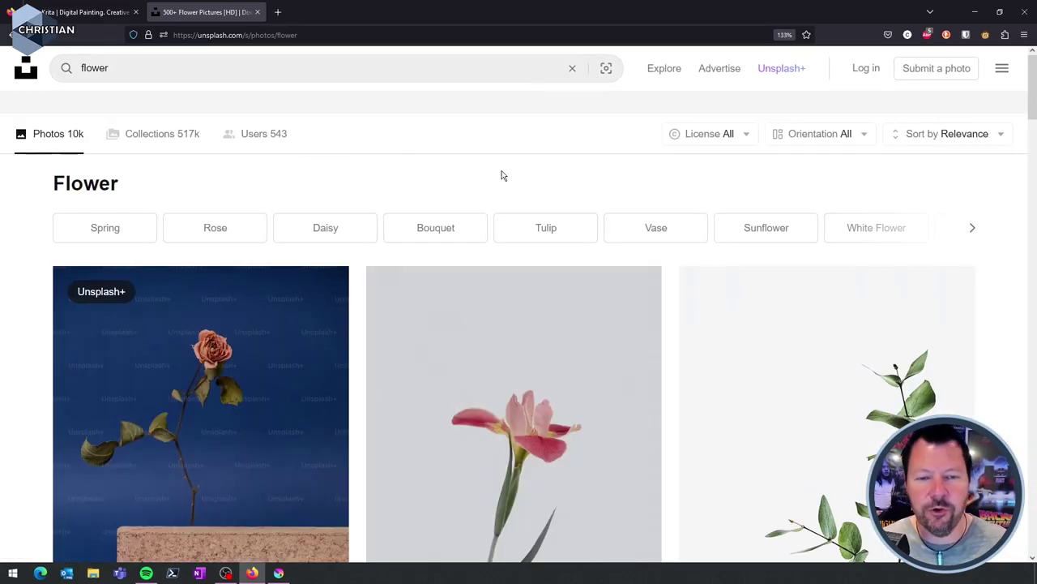
pyautogui.scroll(-2, 718, 280)
pyautogui.scroll(-1, 718, 281)
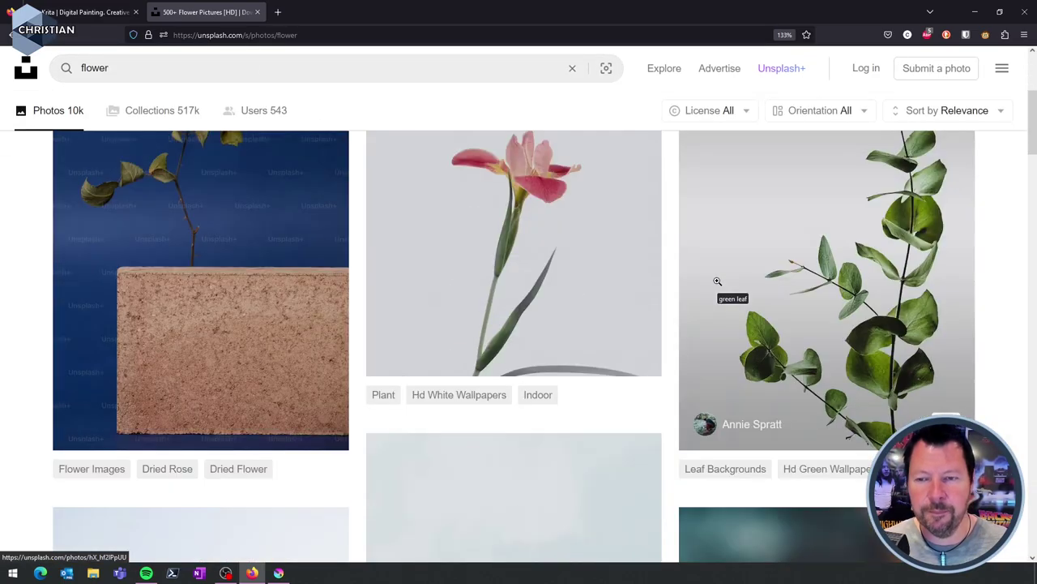
pyautogui.scroll(-2, 824, 315)
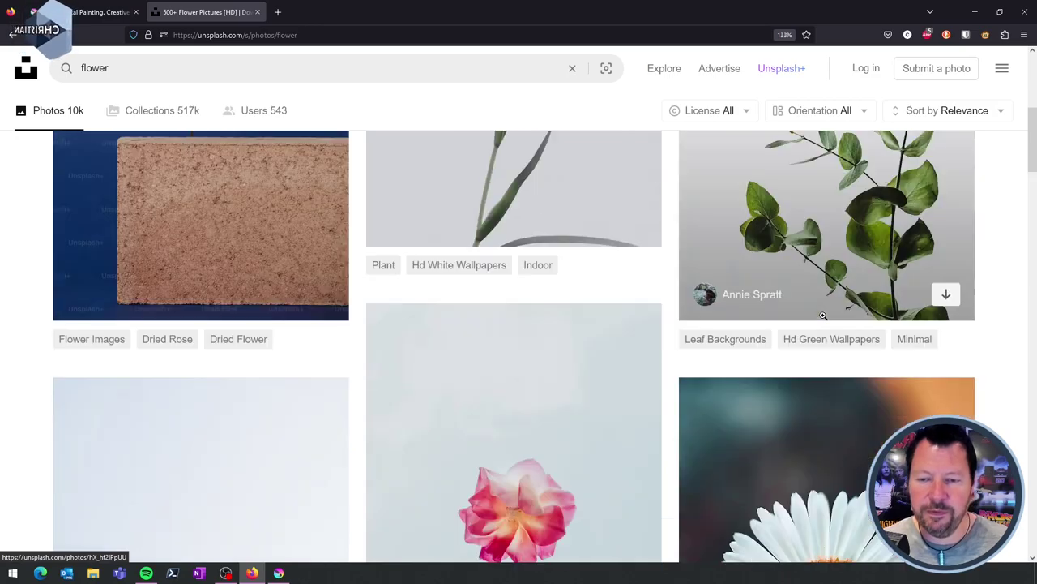
pyautogui.scroll(-2, 820, 316)
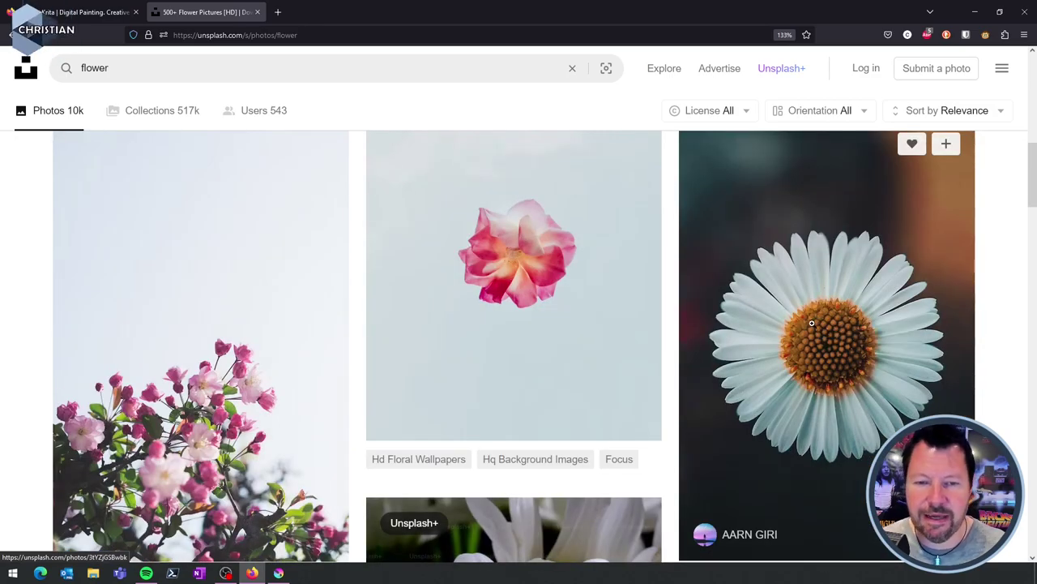
pyautogui.scroll(-2, 817, 323)
pyautogui.scroll(-1, 802, 348)
pyautogui.moveTo(521, 418)
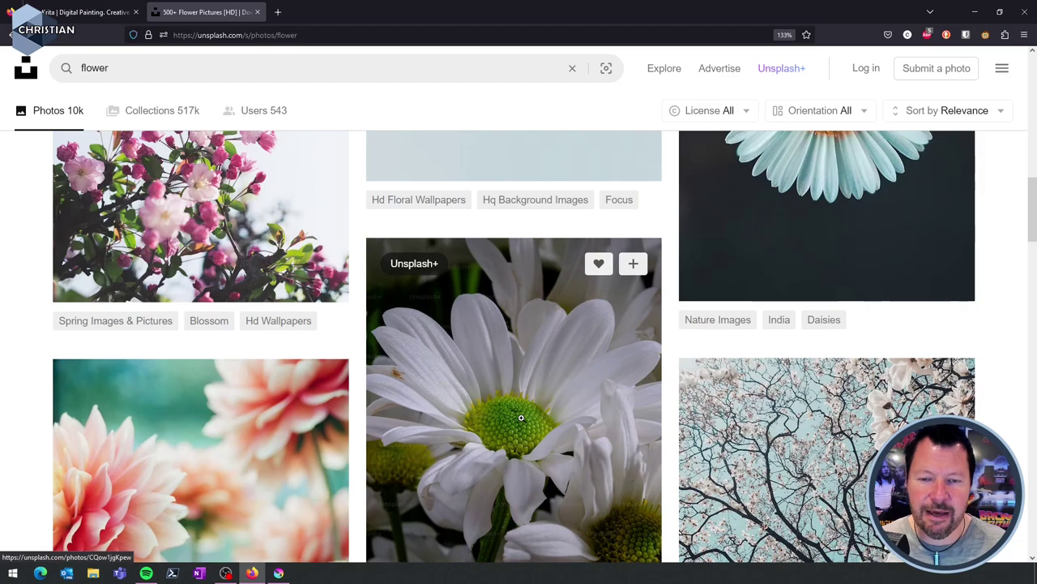
pyautogui.scroll(-1, 521, 418)
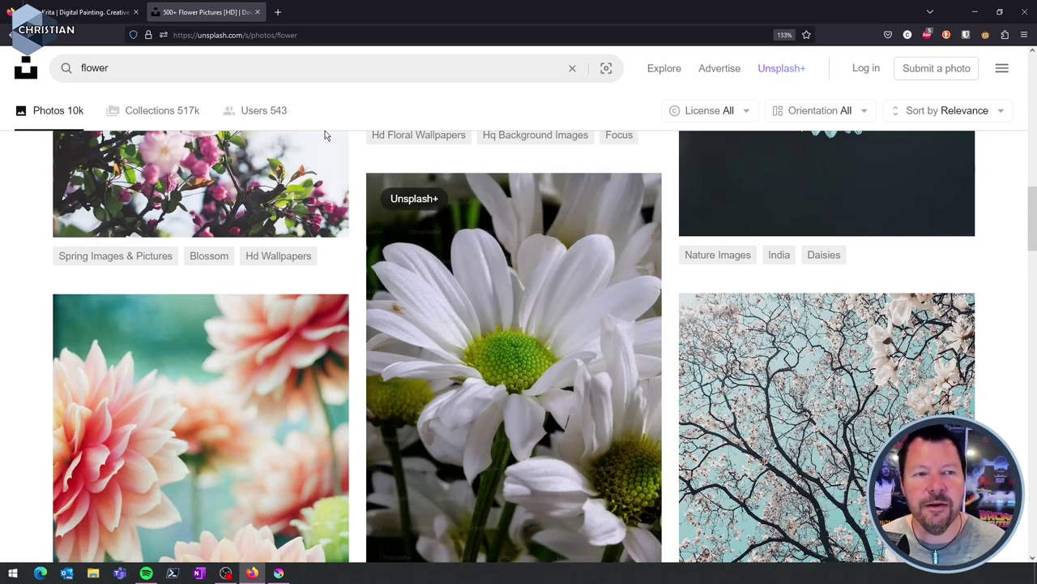
# Filter the flower results to the Free licence
pyautogui.click(748, 113)
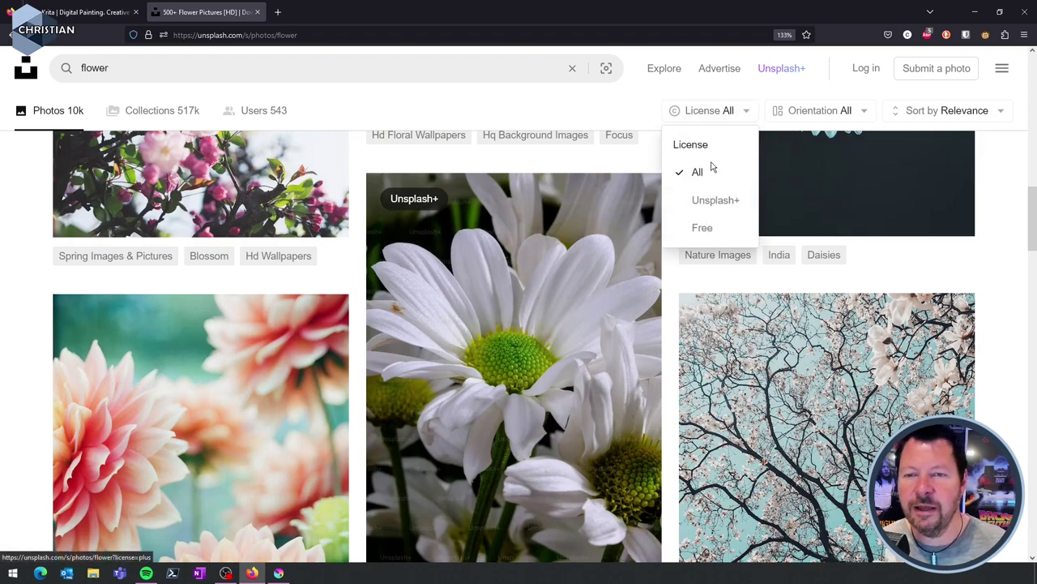
pyautogui.click(702, 227)
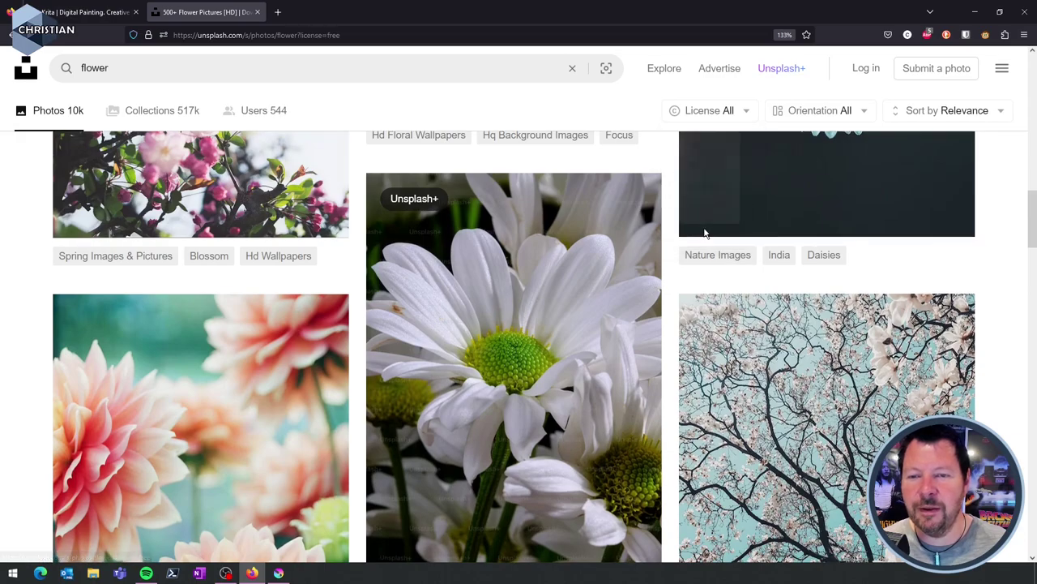
pyautogui.scroll(-2, 699, 242)
pyautogui.scroll(-3, 665, 276)
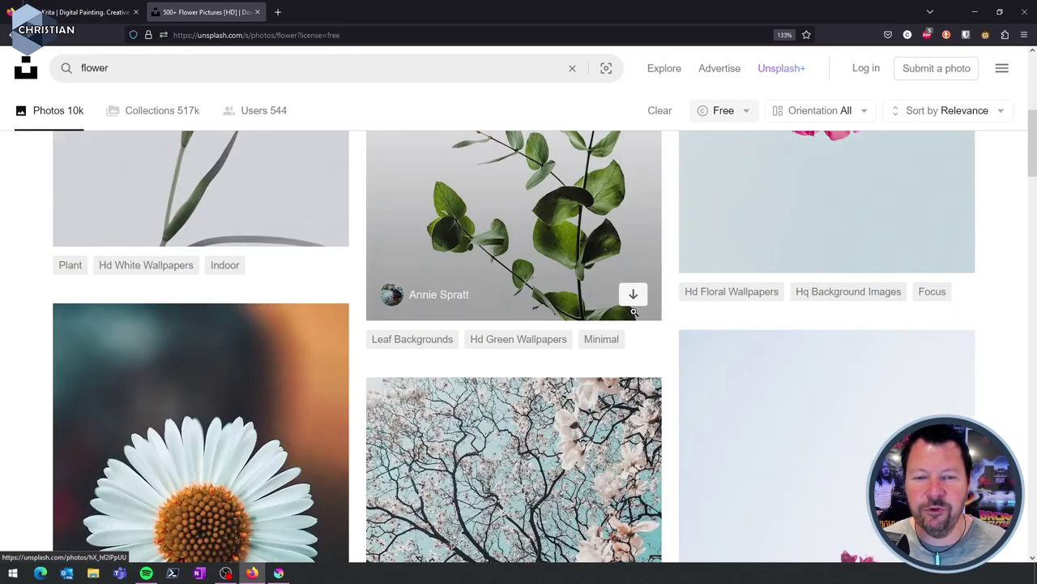
# Open the blossom-tree photo and show its download size options
pyautogui.scroll(-2, 634, 311)
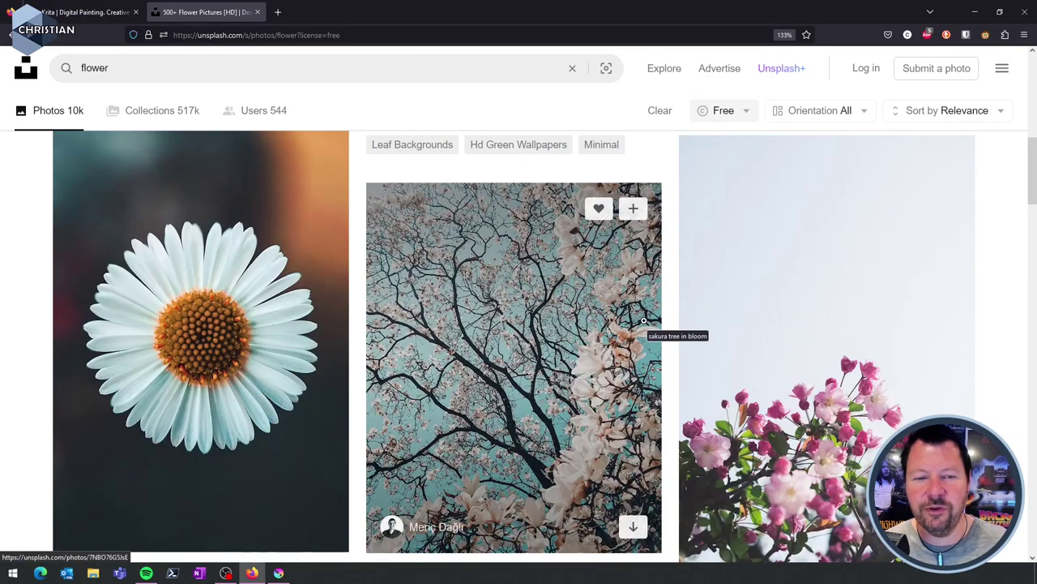
pyautogui.scroll(-1, 514, 340)
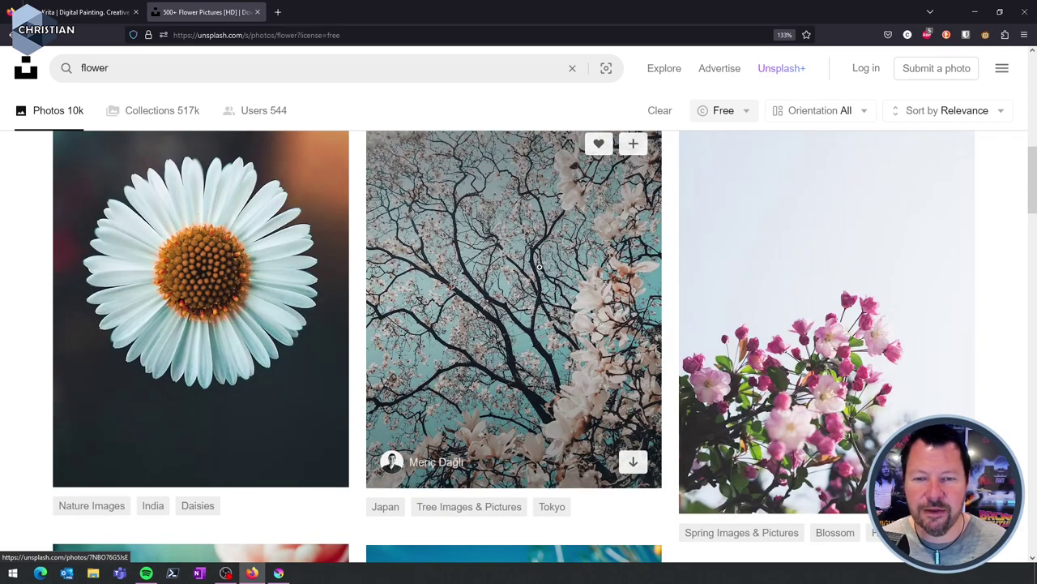
pyautogui.click(541, 278)
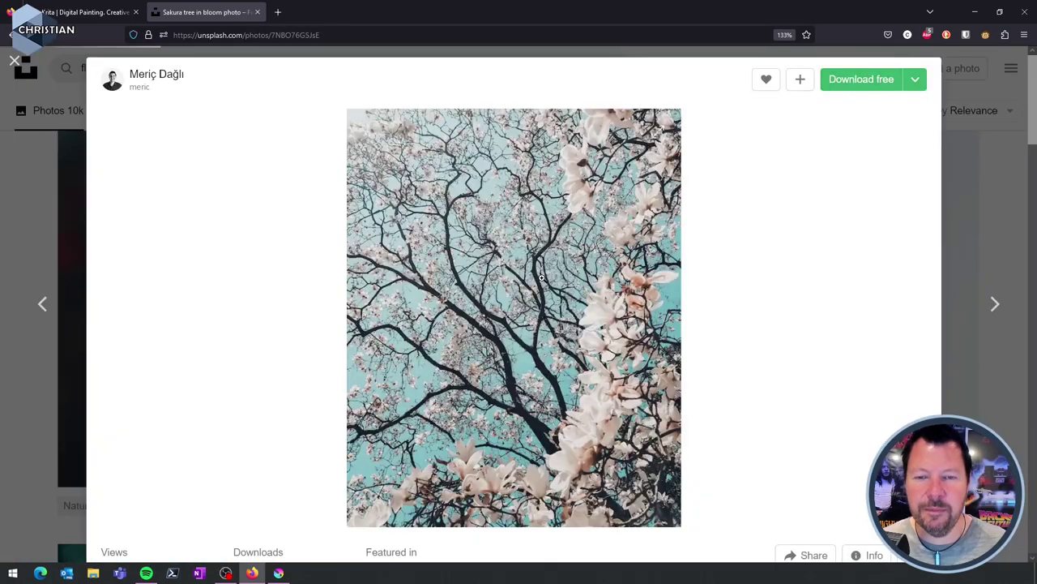
pyautogui.click(919, 88)
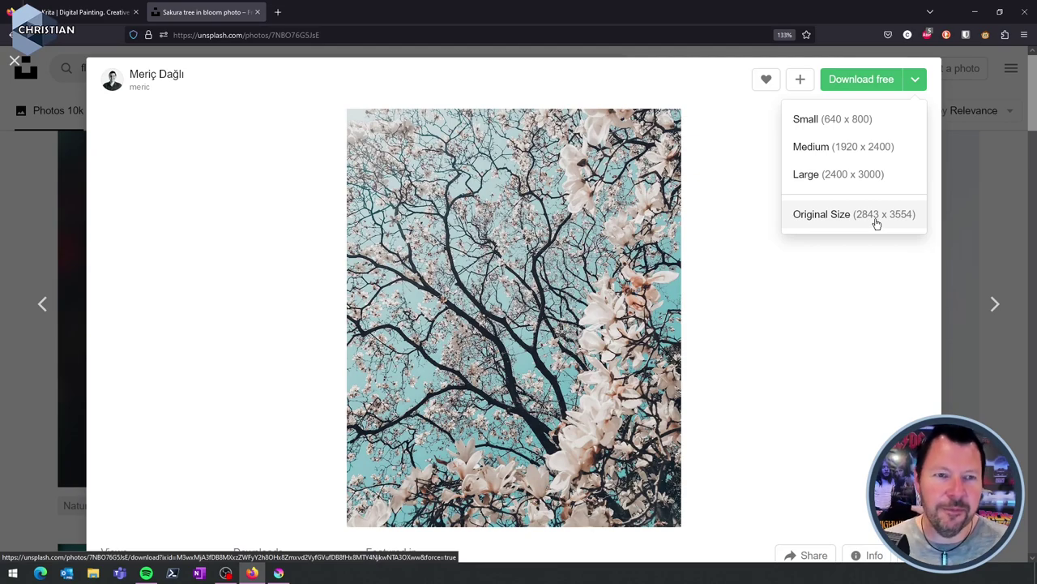
# Close the download size dropdown on the sakura tree photo
pyautogui.click(874, 277)
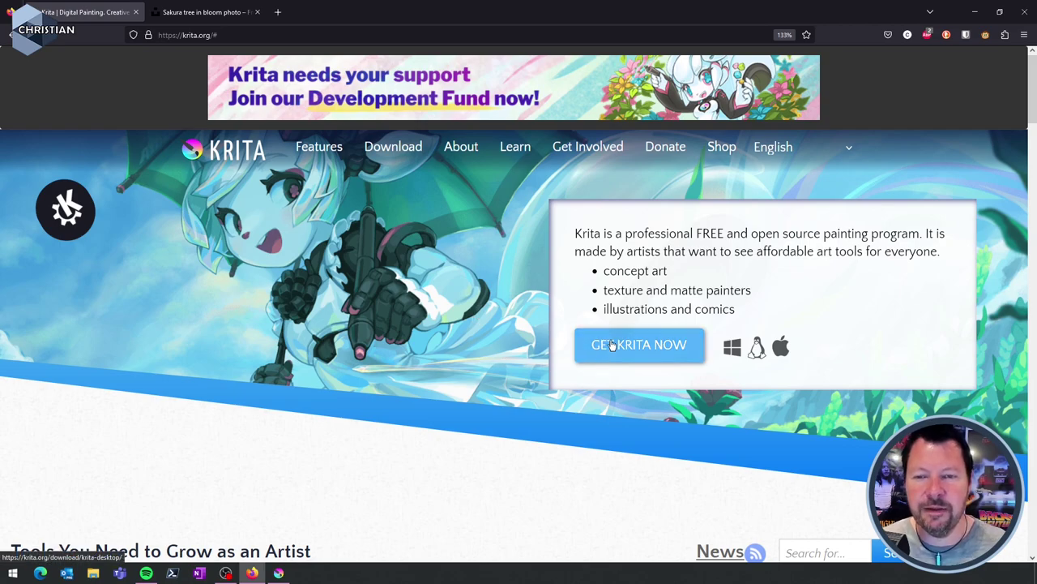
# Close the Firefox window to reveal Krita's start screen
pyautogui.click(1027, 13)
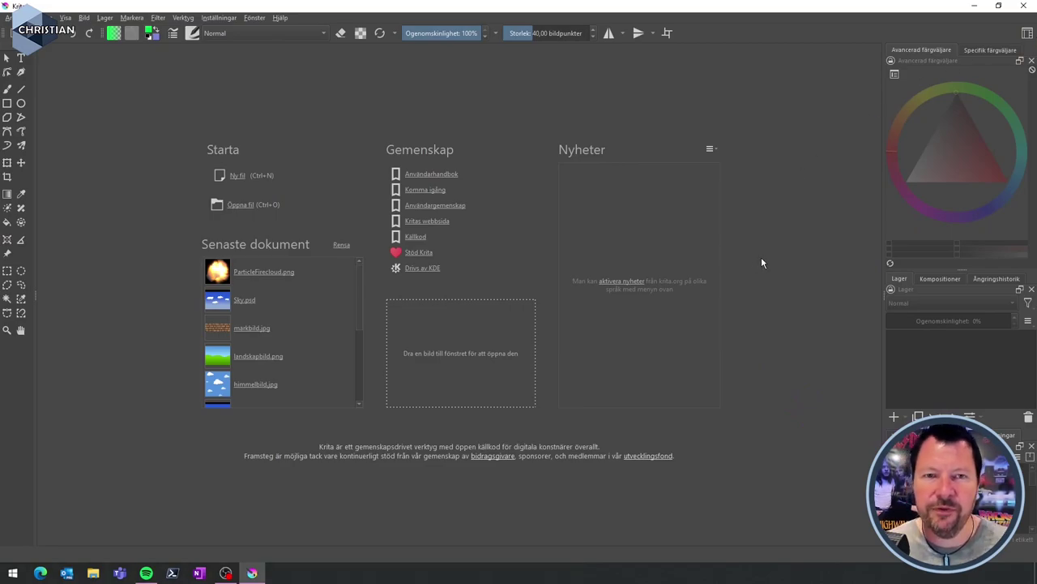
pyautogui.click(1026, 34)
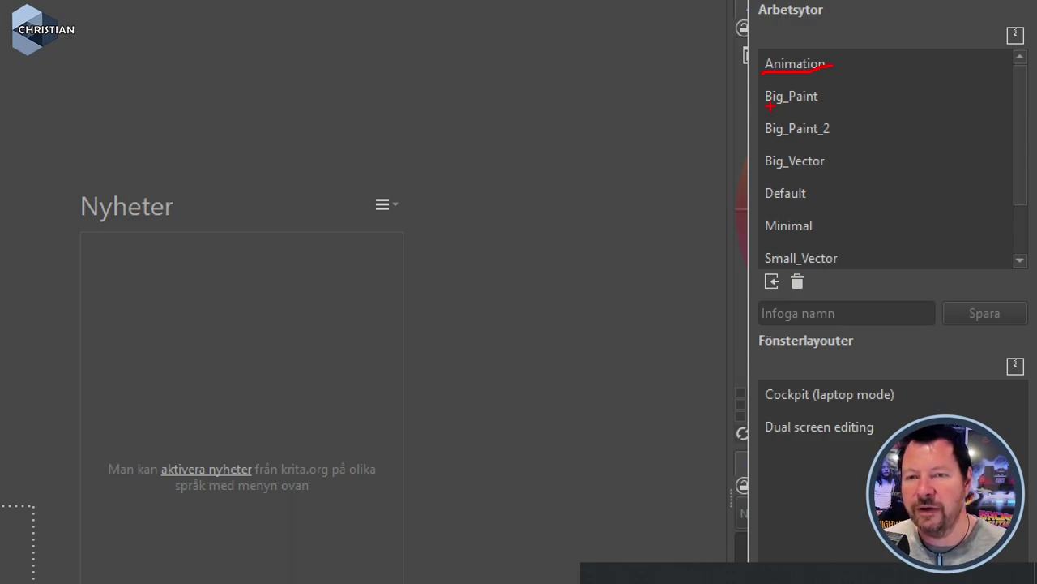
pyautogui.moveTo(768, 102); pyautogui.dragTo(915, 94)
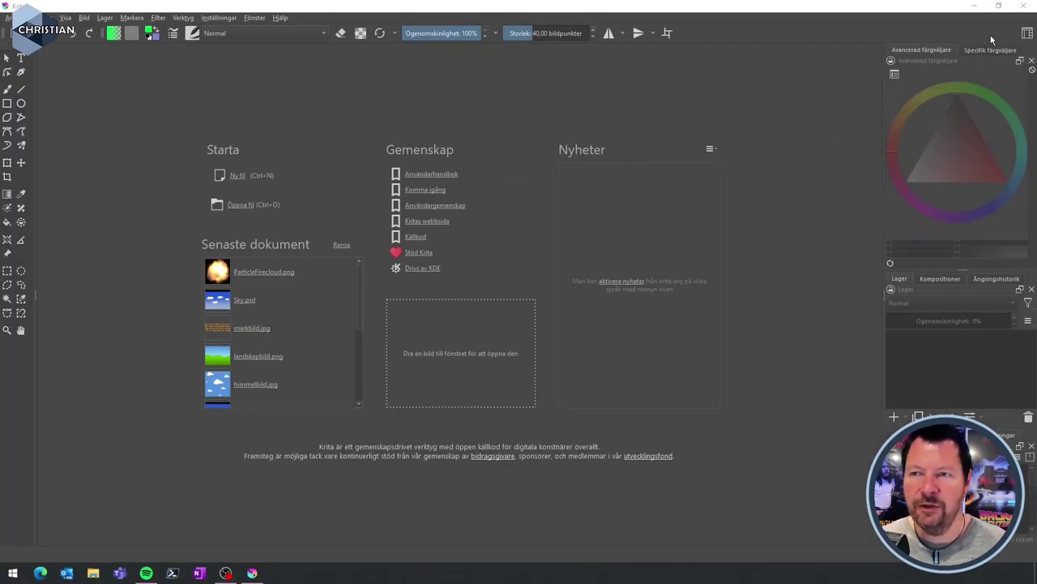
pyautogui.click(1026, 33)
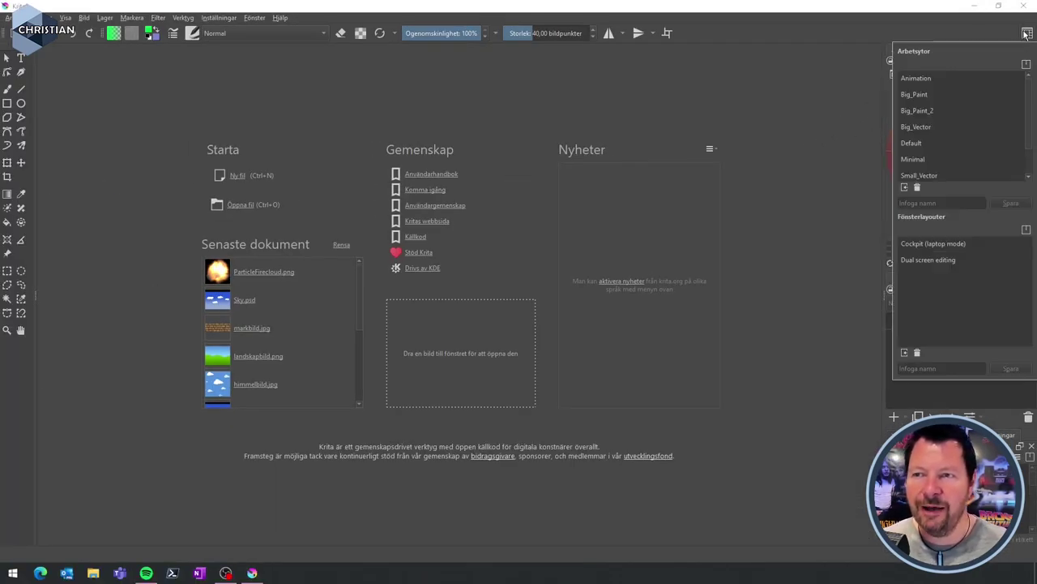
pyautogui.click(920, 110)
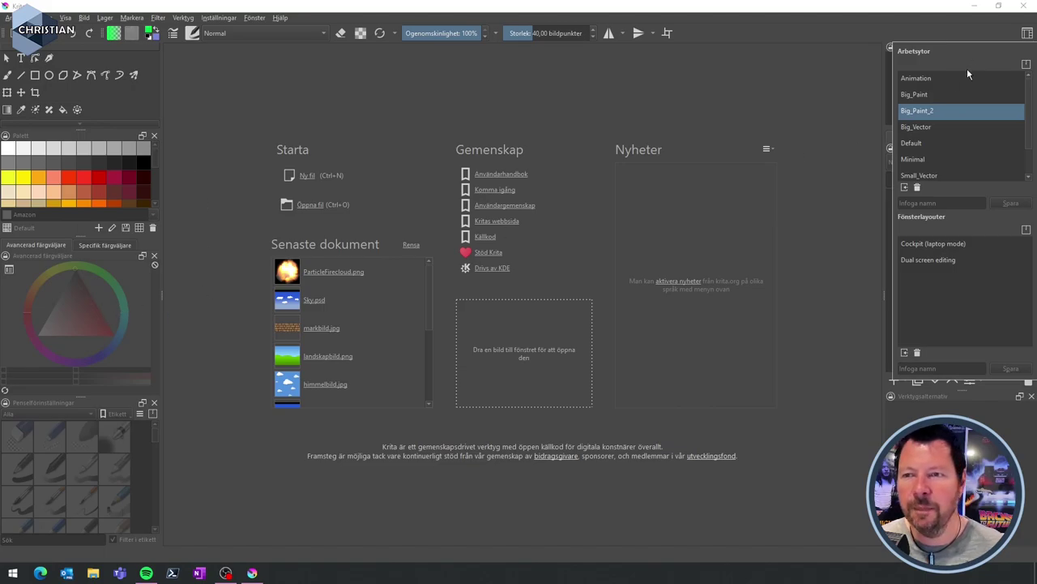
pyautogui.click(916, 95)
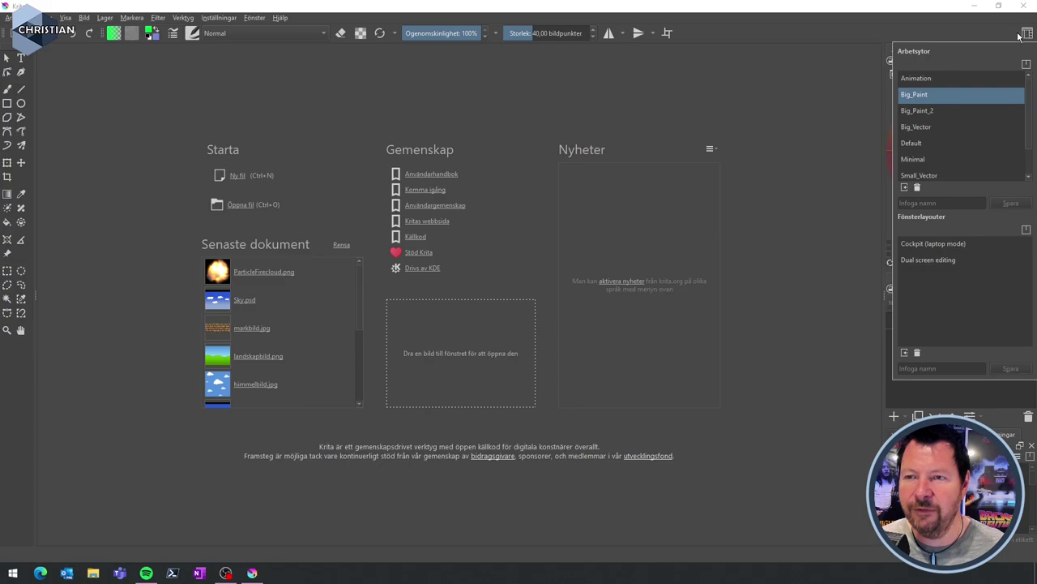
pyautogui.click(942, 41)
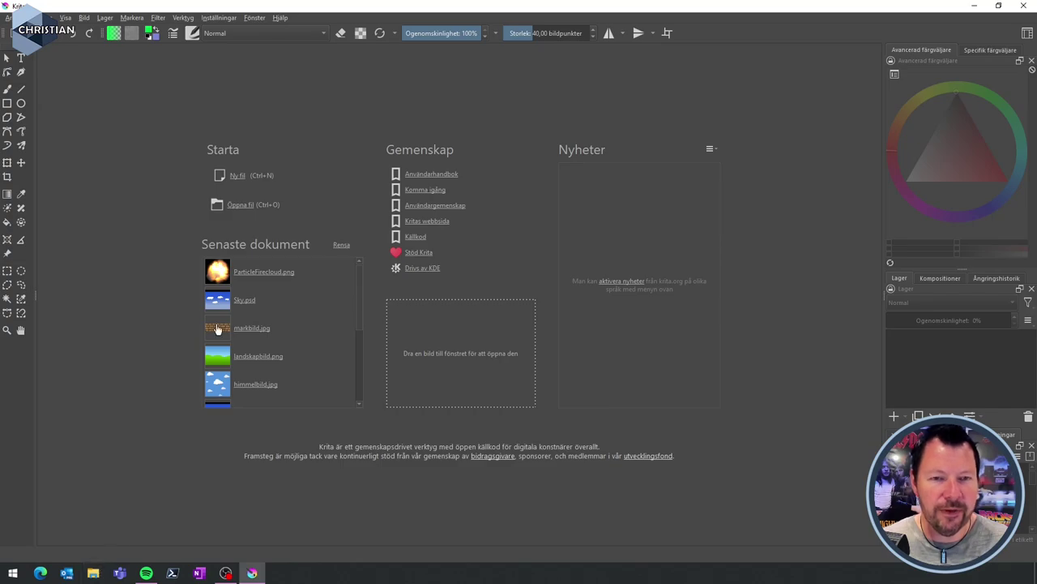
# Open guitar.jpg from the Skrivbord desktop folder via Öppna fil
pyautogui.click(238, 204)
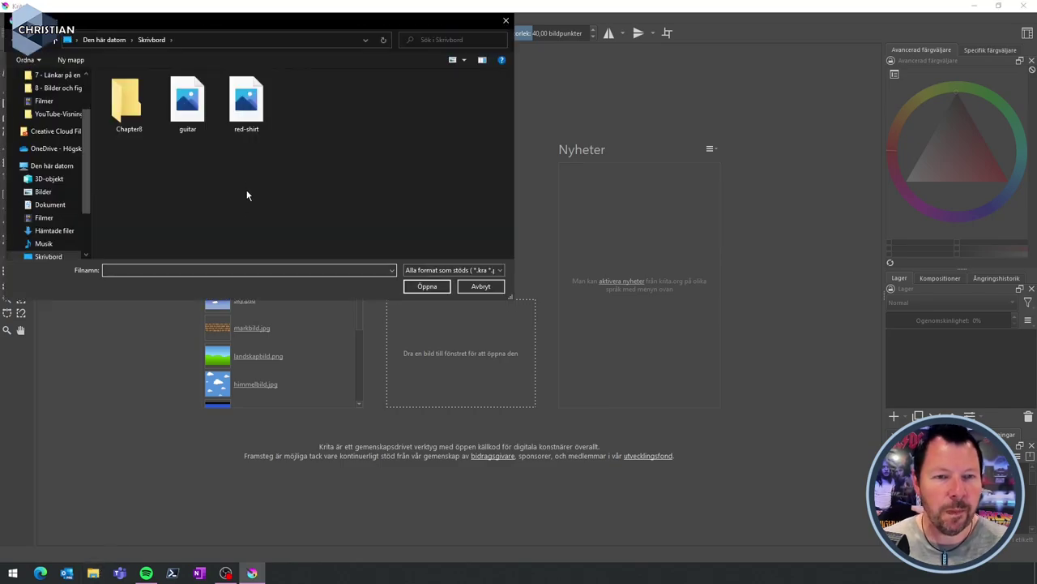
pyautogui.doubleClick(188, 105)
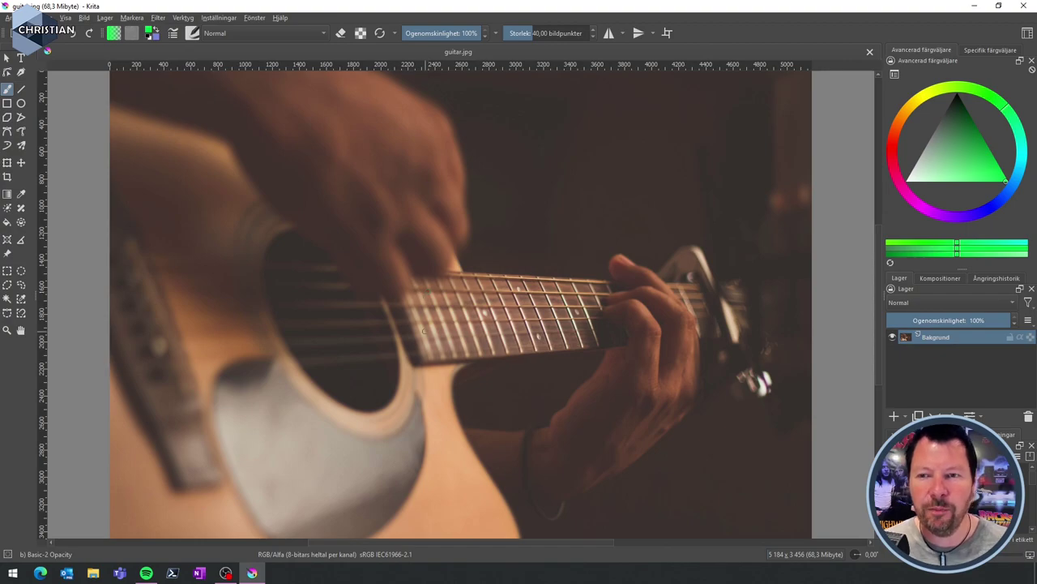
# Zoom the guitar canvas and choose the Crop tool
pyautogui.scroll(-3, 413, 353)
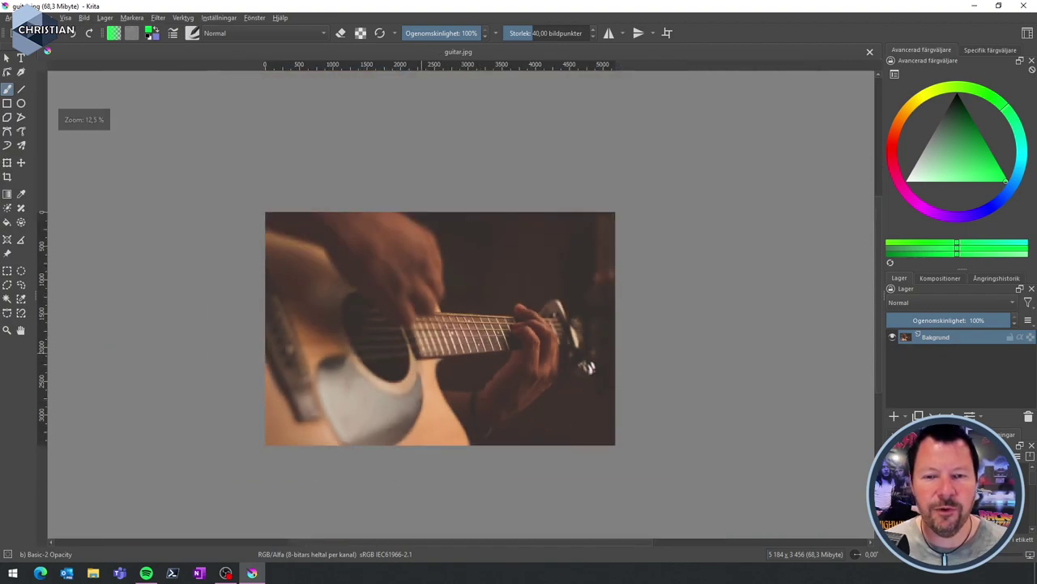
pyautogui.scroll(2, 413, 353)
pyautogui.scroll(2, 415, 344)
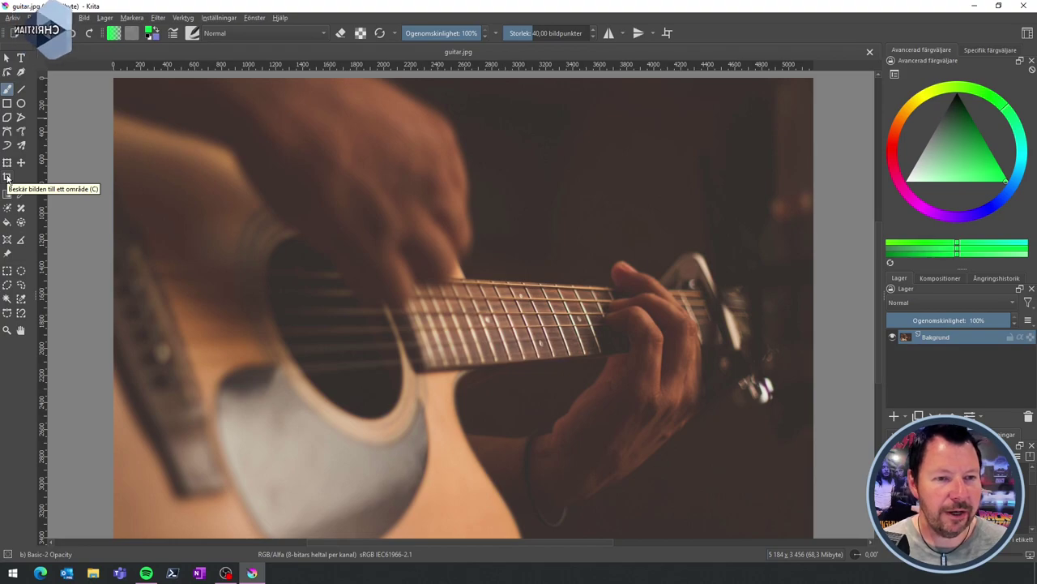
pyautogui.click(7, 177)
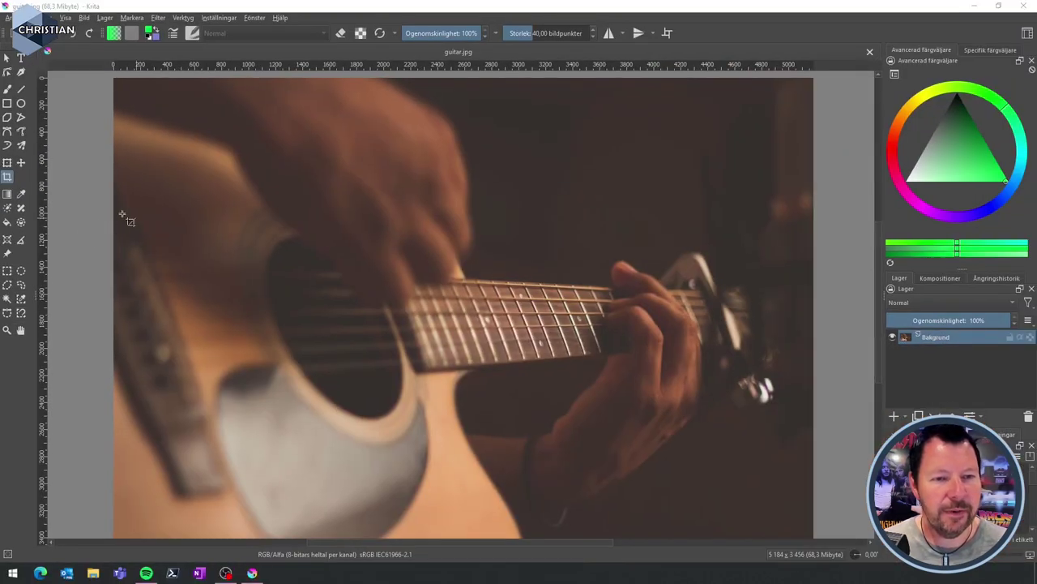
# Fit a crop box to the fretboard and fretting hand, then apply Beskär for 5184 x 1472
pyautogui.moveTo(69, 208)
pyautogui.mouseDown()
pyautogui.moveTo(744, 364)
pyautogui.moveTo(749, 387)
pyautogui.mouseUp()
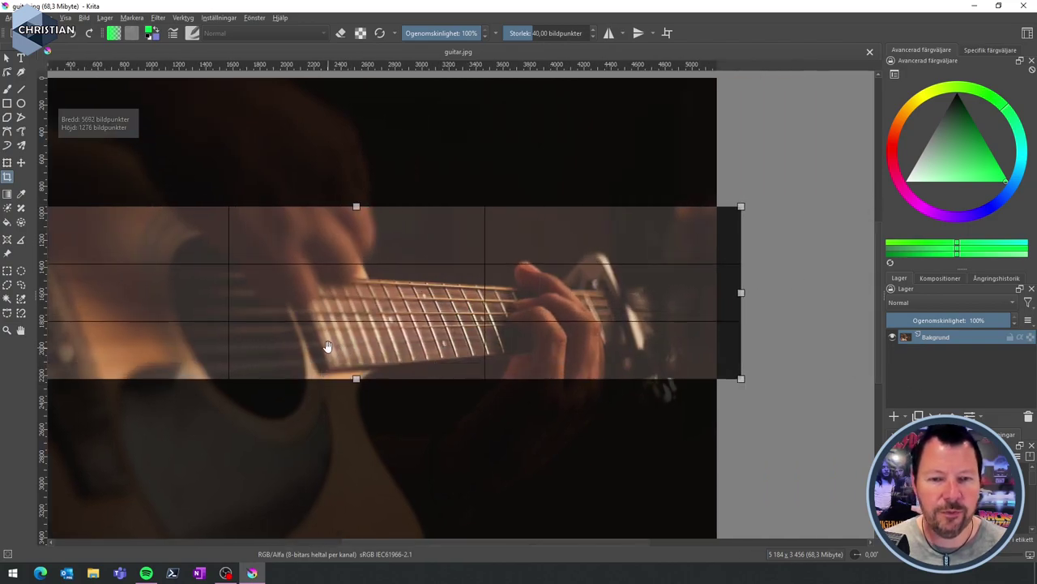
pyautogui.moveTo(326, 346); pyautogui.dragTo(436, 312)
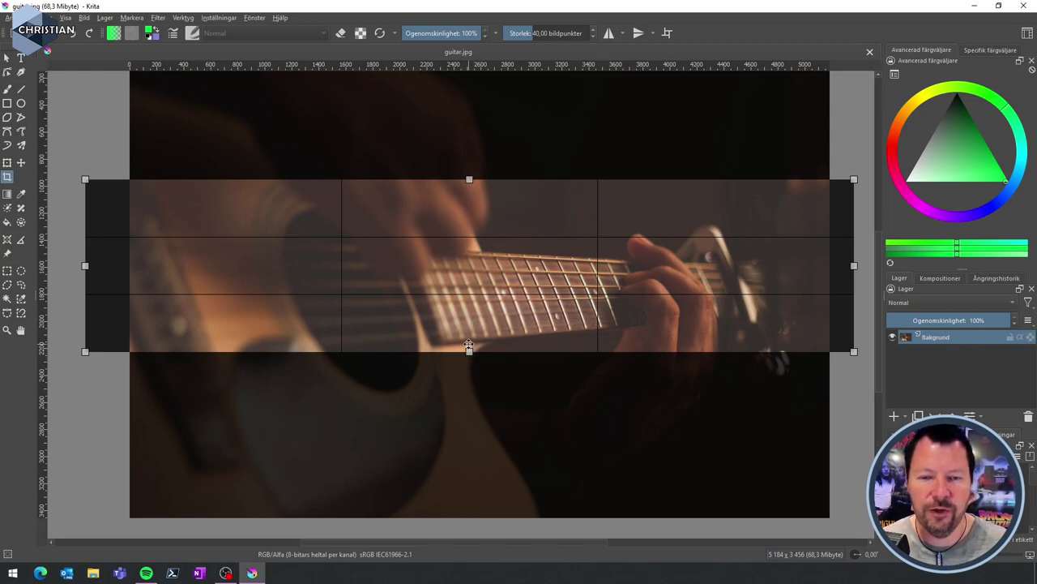
pyautogui.moveTo(469, 352); pyautogui.dragTo(469, 378)
pyautogui.moveTo(508, 275); pyautogui.dragTo(513, 301)
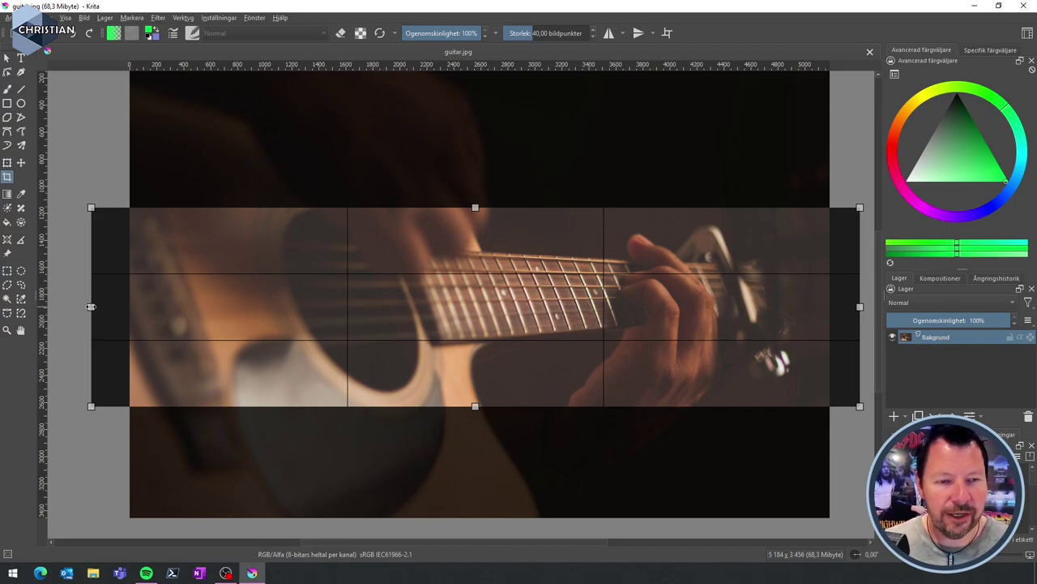
pyautogui.moveTo(92, 304)
pyautogui.mouseDown()
pyautogui.moveTo(77, 301)
pyautogui.moveTo(133, 305)
pyautogui.mouseUp()
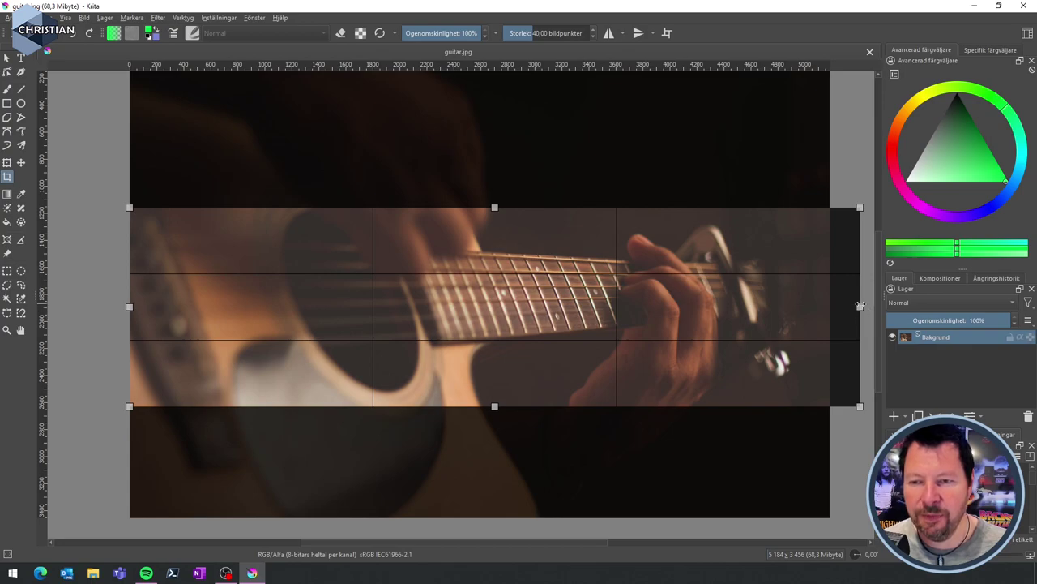
pyautogui.moveTo(860, 305)
pyautogui.mouseDown()
pyautogui.moveTo(787, 303)
pyautogui.moveTo(833, 297)
pyautogui.mouseUp()
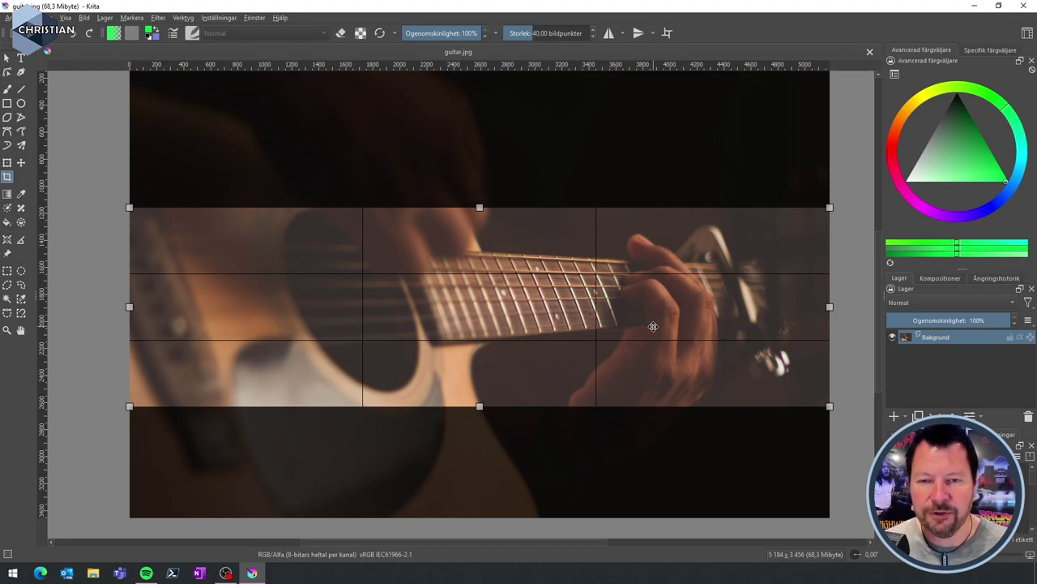
pyautogui.rightClick(473, 287)
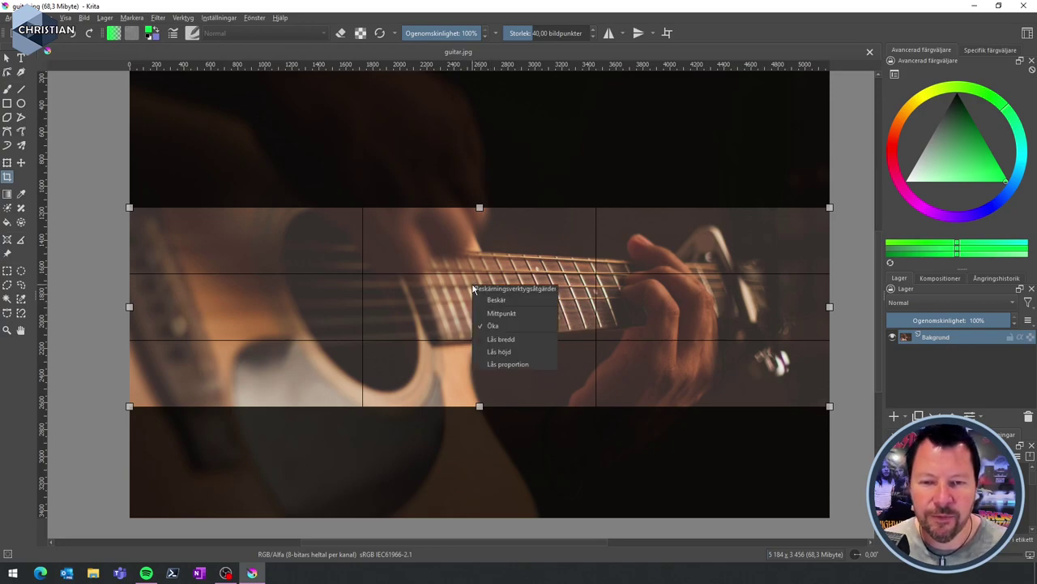
pyautogui.click(513, 301)
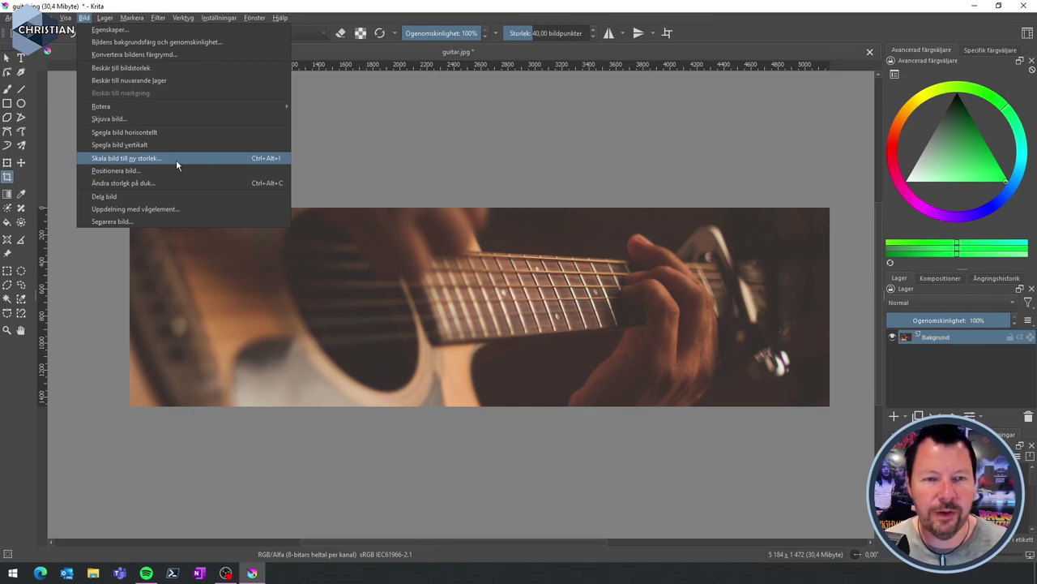
# Use Skala bild till ny storlek with Bredd 1500 px, proportions locked, giving 1500 x 426
pyautogui.click(175, 159)
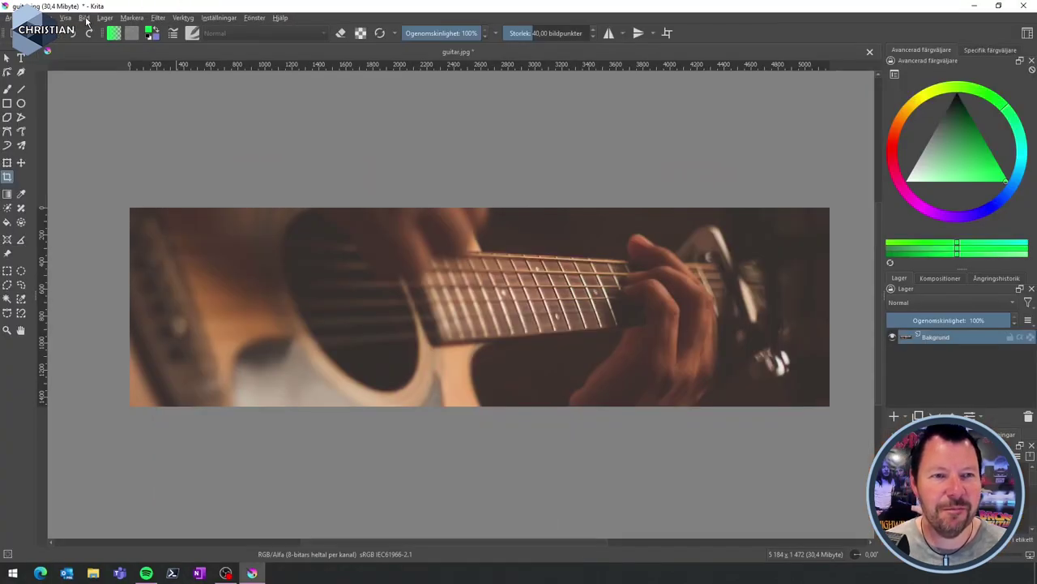
pyautogui.click(85, 18)
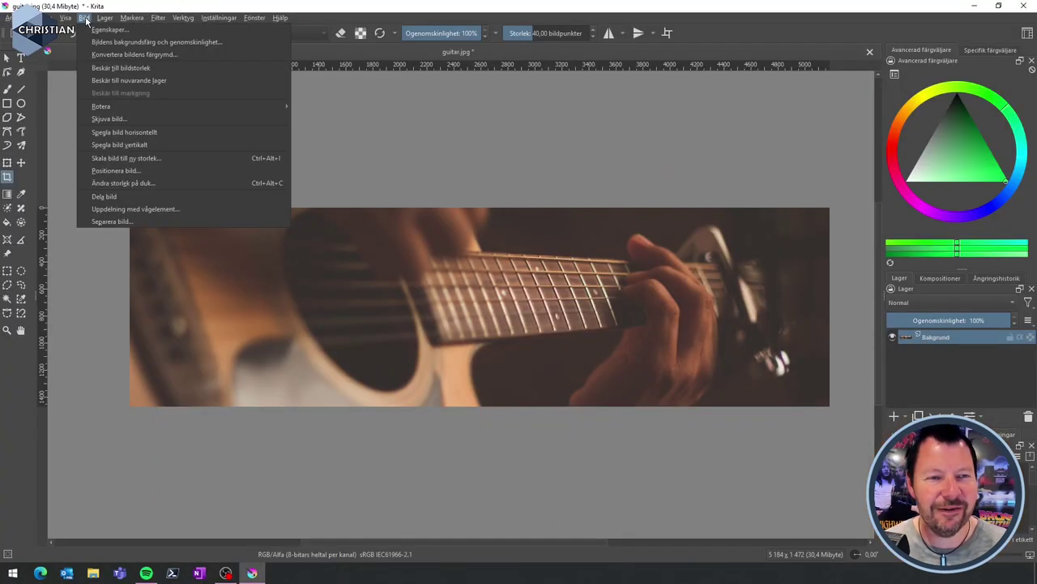
pyautogui.click(157, 158)
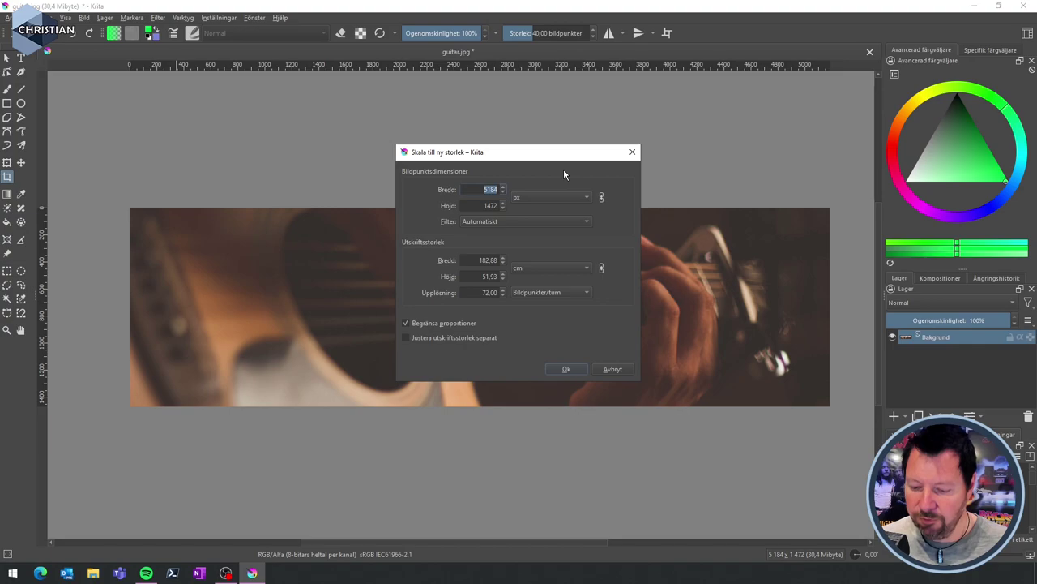
pyautogui.write('1500')
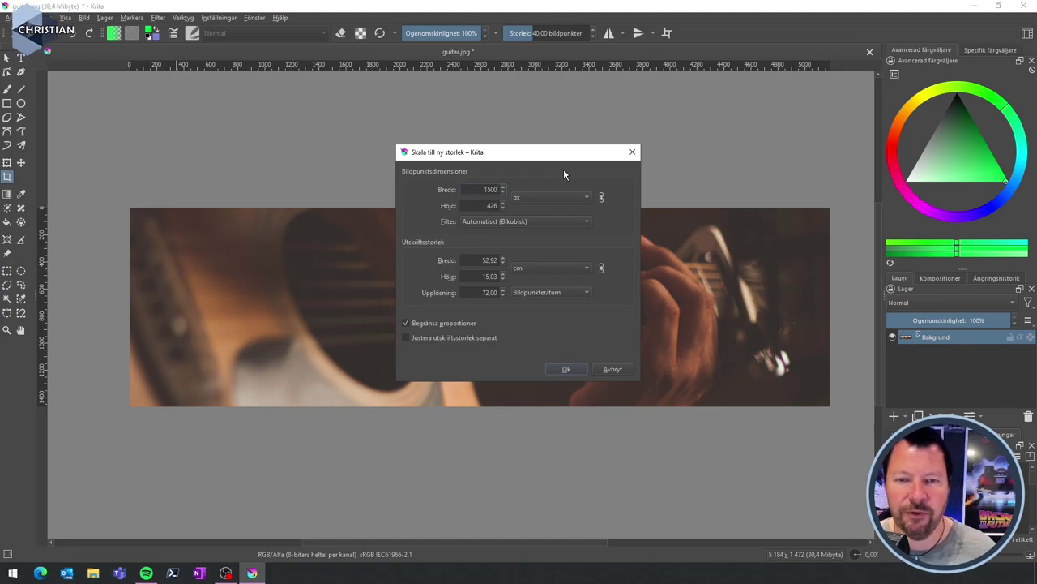
pyautogui.click(573, 370)
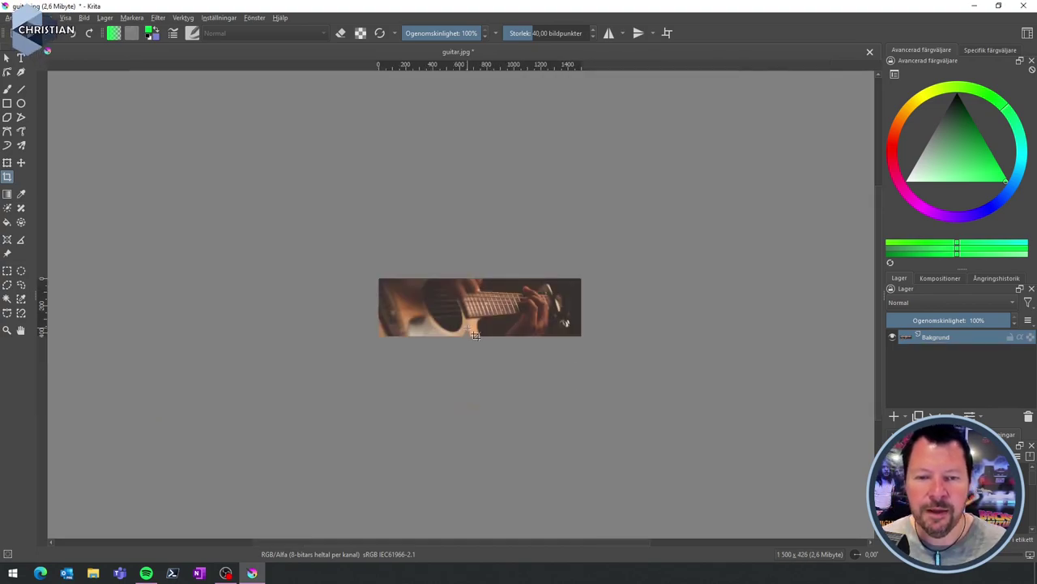
pyautogui.scroll(1, 508, 330)
pyautogui.scroll(1, 462, 300)
pyautogui.scroll(1, 414, 272)
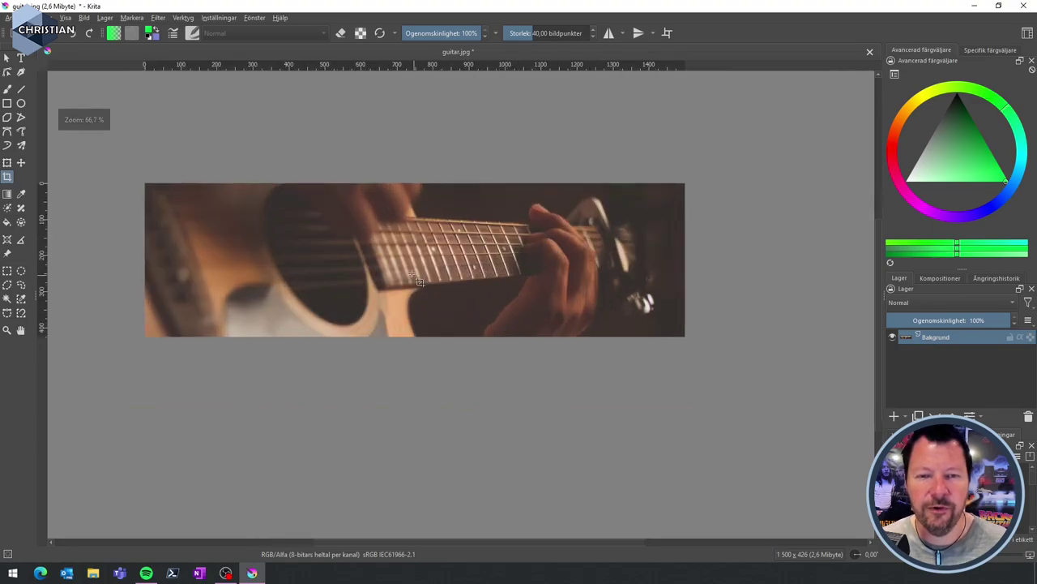
pyautogui.scroll(3, 362, 242)
pyautogui.scroll(-2, 362, 243)
pyautogui.scroll(1, 357, 251)
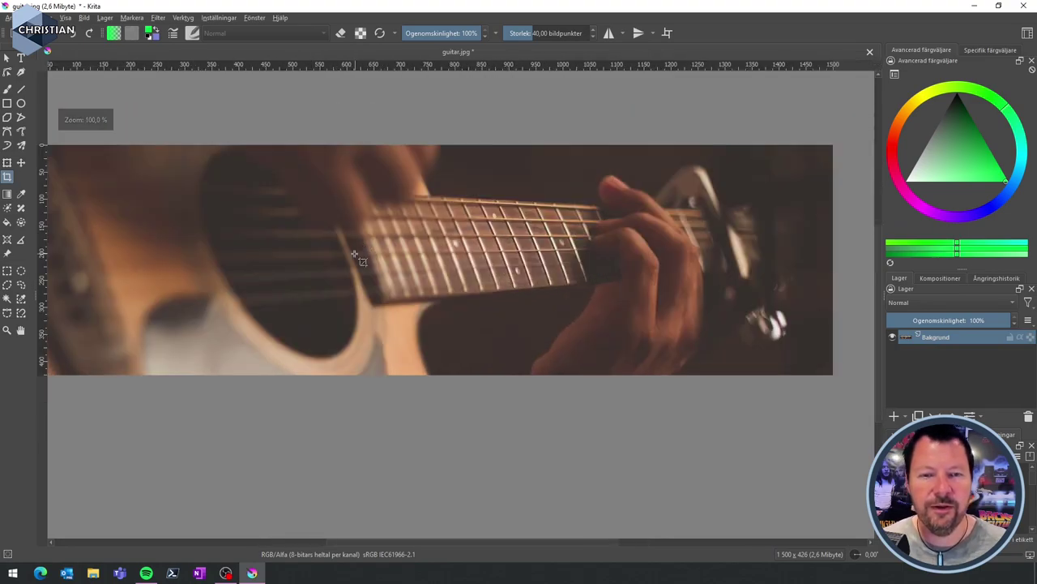
pyautogui.scroll(-1, 354, 253)
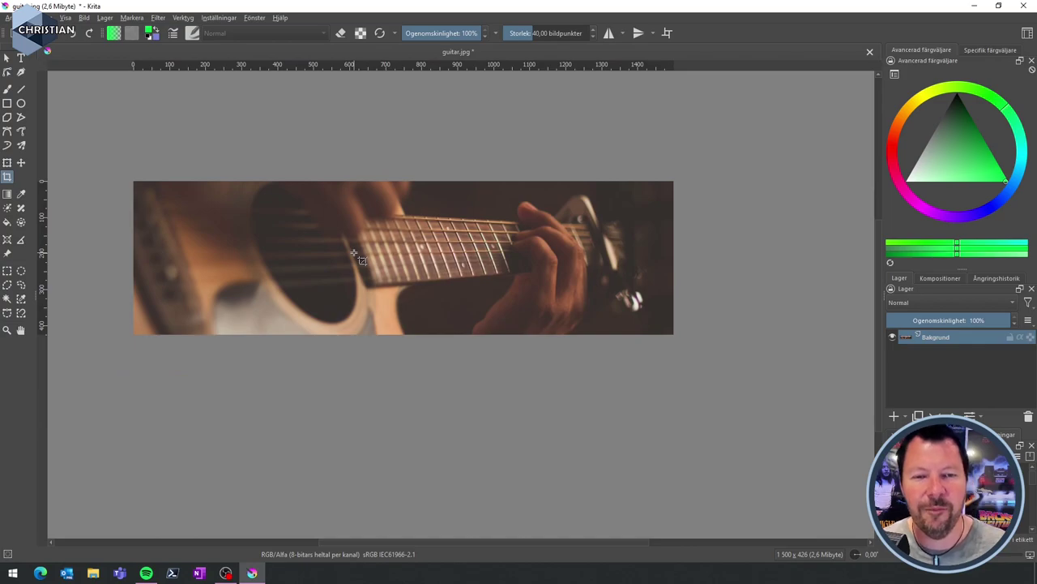
pyautogui.scroll(2, 408, 289)
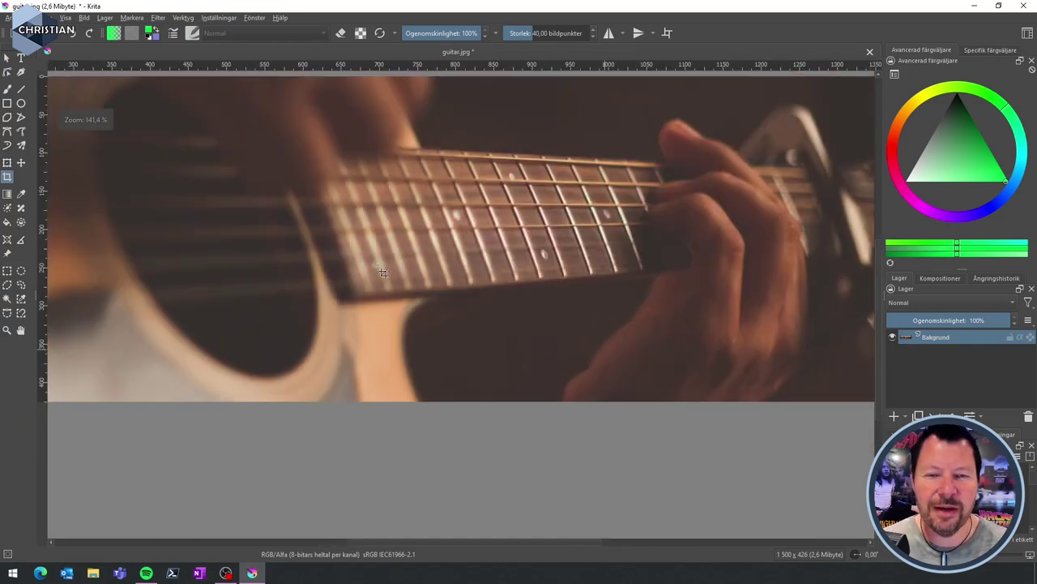
pyautogui.scroll(1, 384, 273)
pyautogui.scroll(3, 379, 264)
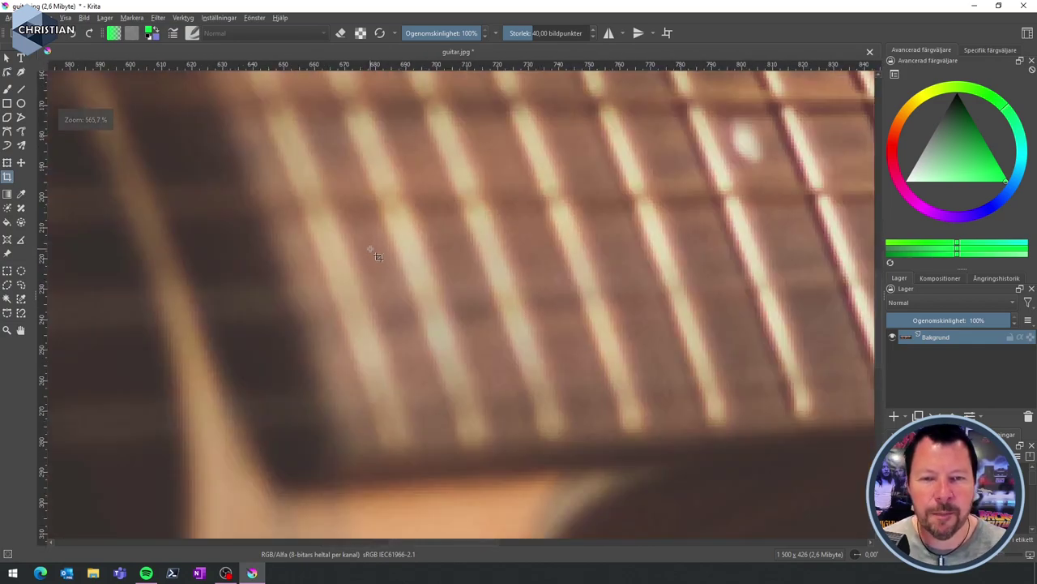
pyautogui.scroll(1, 378, 256)
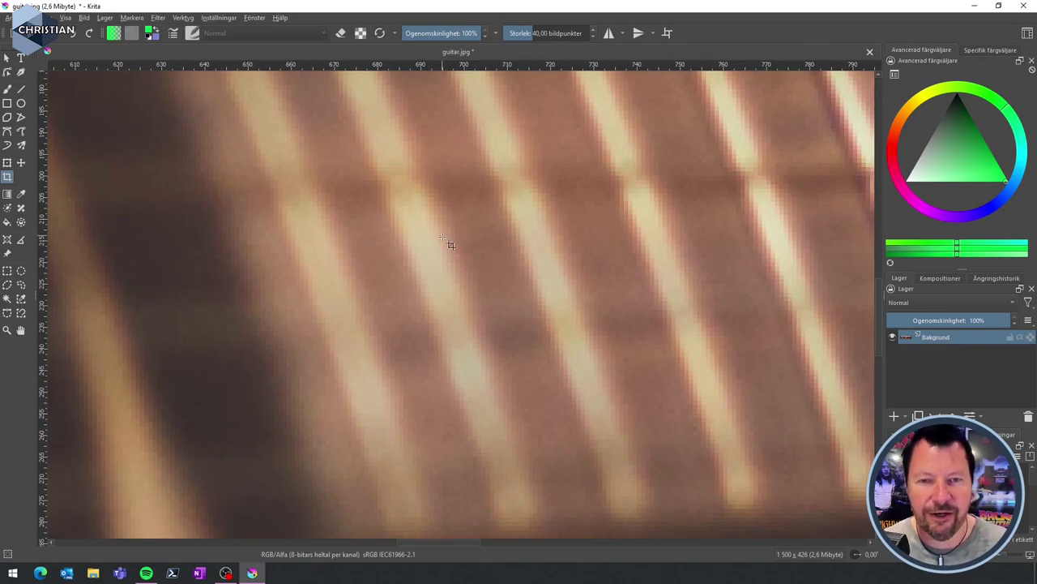
pyautogui.scroll(-2, 445, 243)
pyautogui.scroll(-2, 446, 247)
pyautogui.scroll(-2, 445, 253)
pyautogui.scroll(-1, 447, 259)
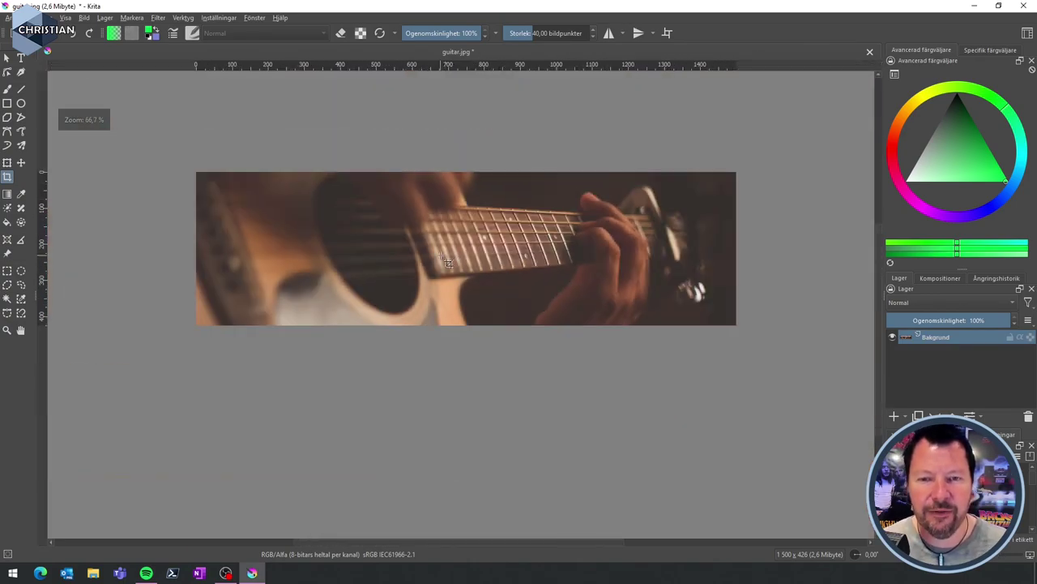
pyautogui.scroll(1, 446, 261)
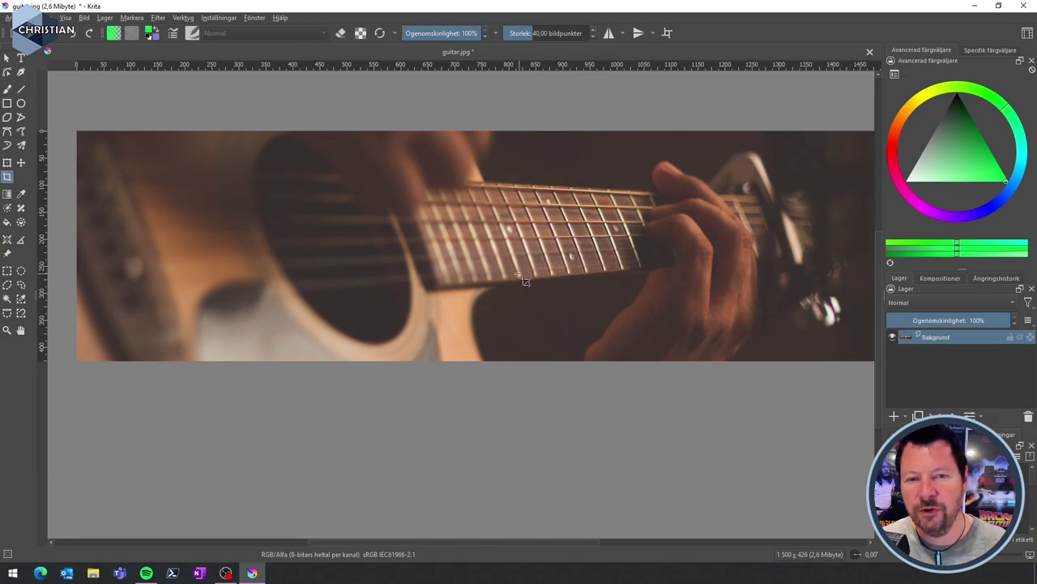
pyautogui.scroll(-1, 526, 281)
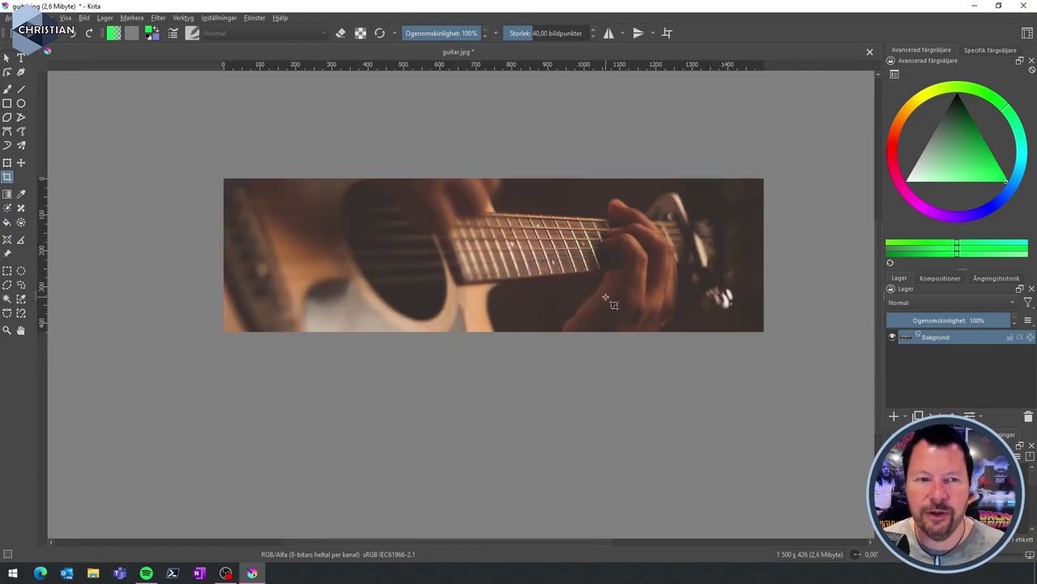
pyautogui.scroll(2, 579, 284)
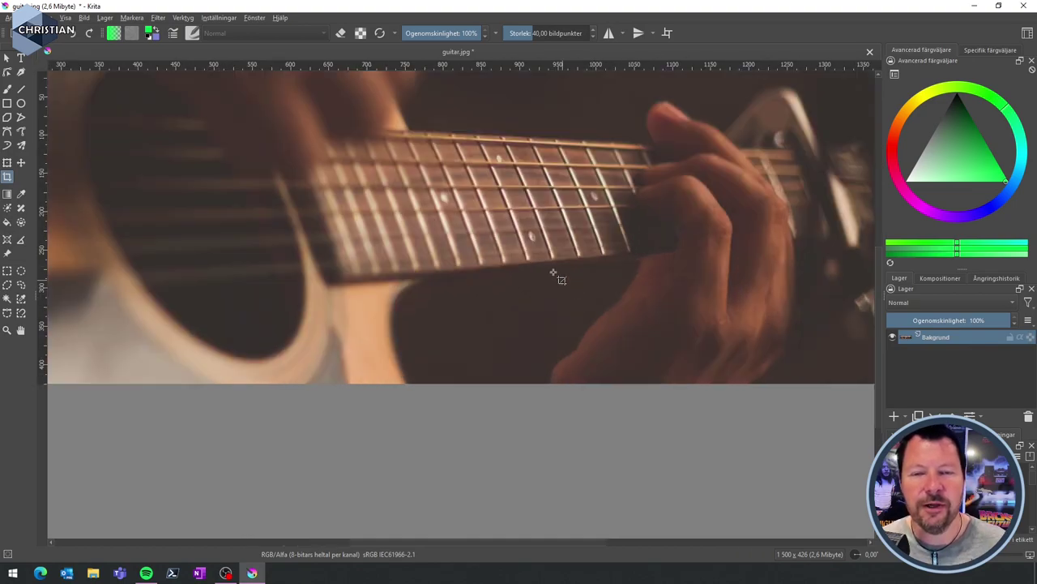
pyautogui.scroll(1, 556, 278)
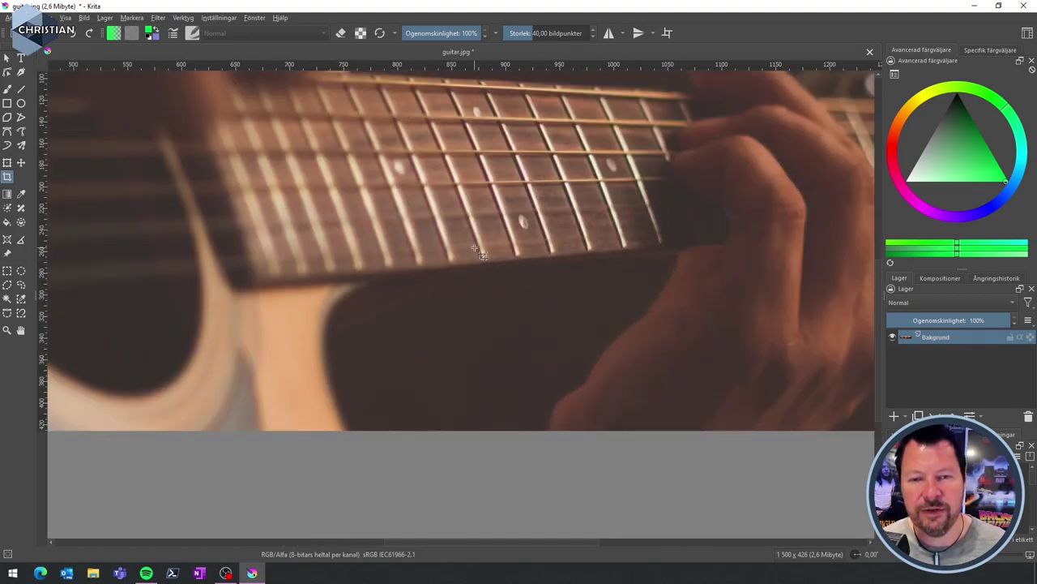
pyautogui.moveTo(352, 132); pyautogui.dragTo(585, 369)
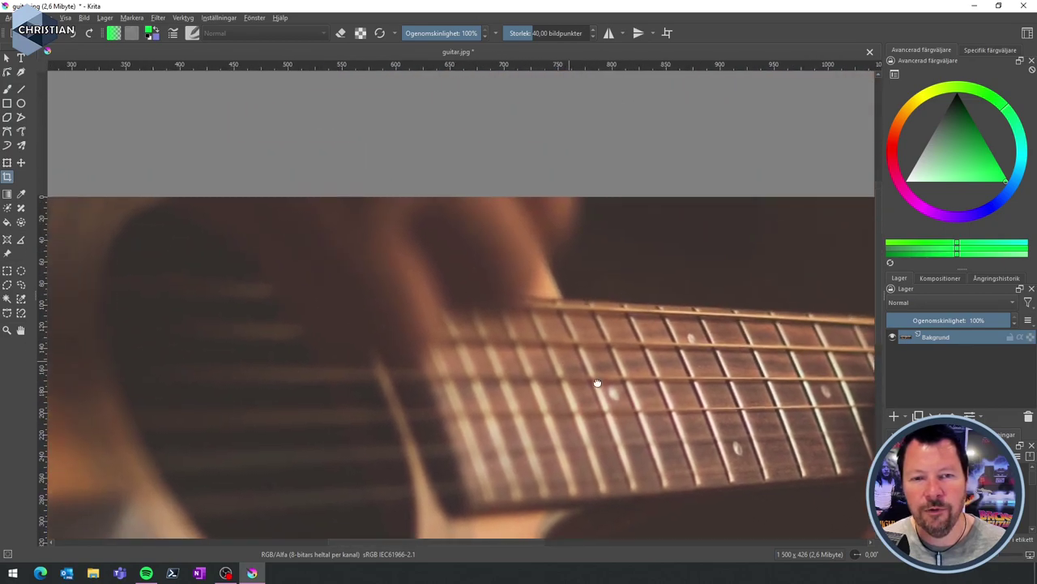
pyautogui.moveTo(316, 381); pyautogui.dragTo(502, 137)
pyautogui.scroll(2, 232, 317)
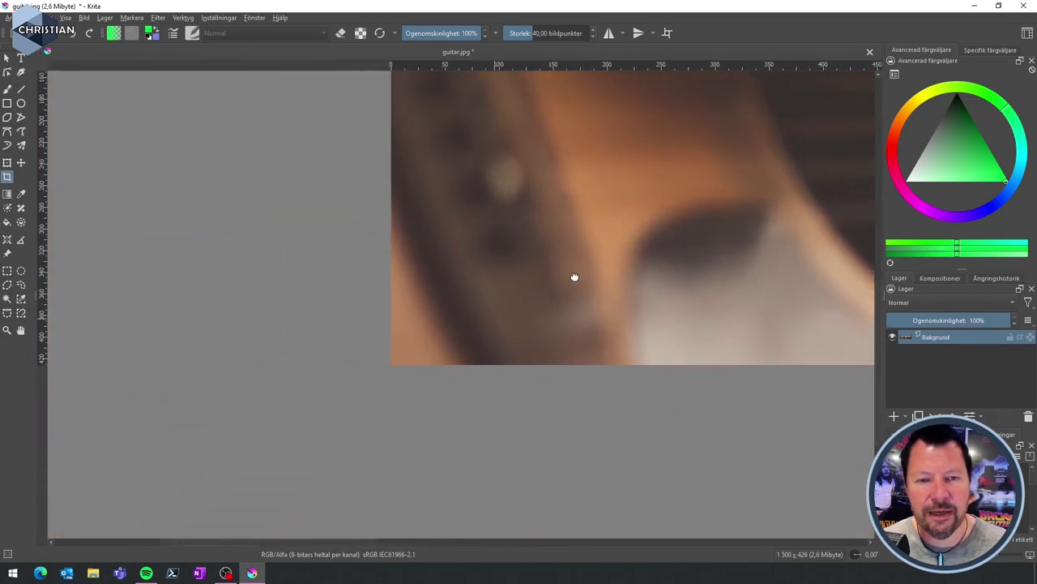
pyautogui.scroll(2, 476, 316)
pyautogui.moveTo(254, 347); pyautogui.dragTo(299, 287)
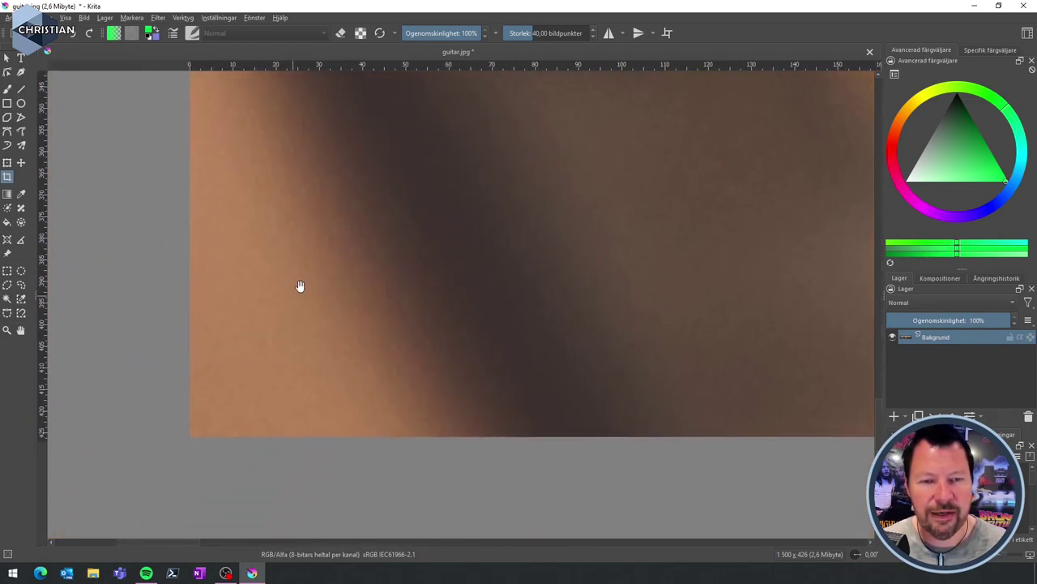
pyautogui.moveTo(673, 186); pyautogui.dragTo(171, 356)
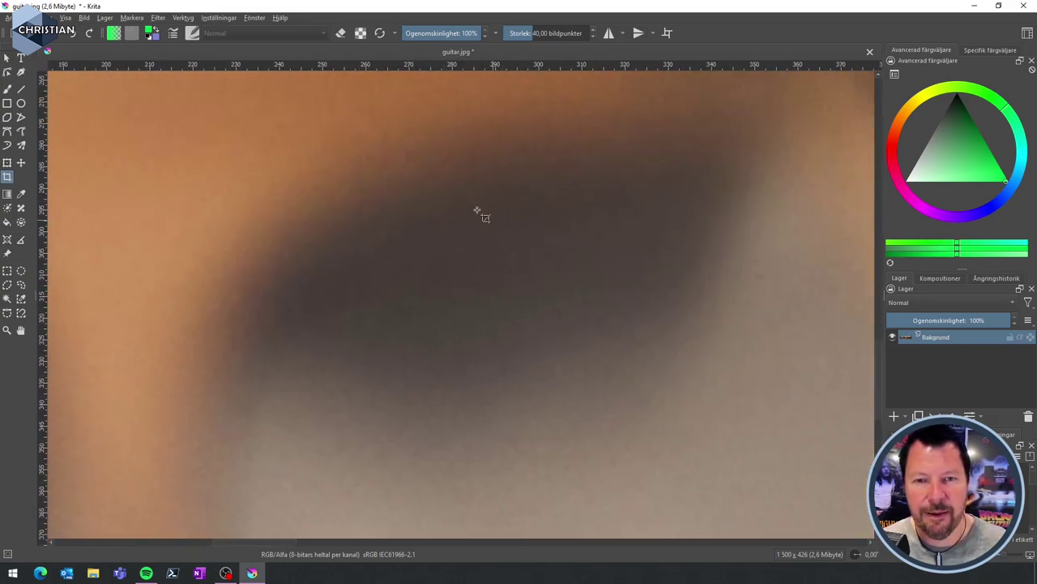
pyautogui.scroll(-5, 503, 227)
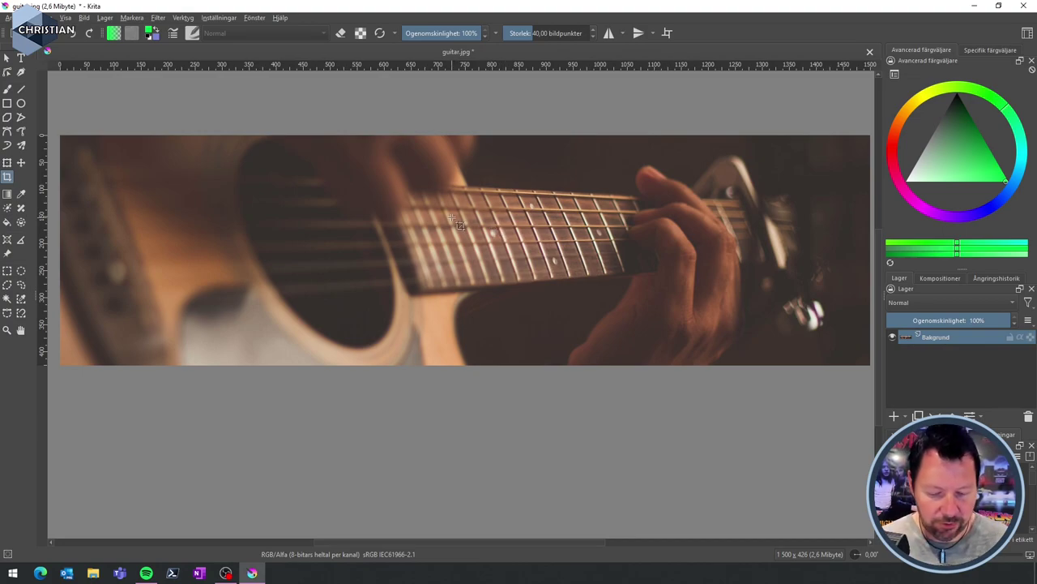
# Open red-shirt.jpg from the Skrivbord folder with Ctrl+O
pyautogui.hotkey('ctrl', 'o')
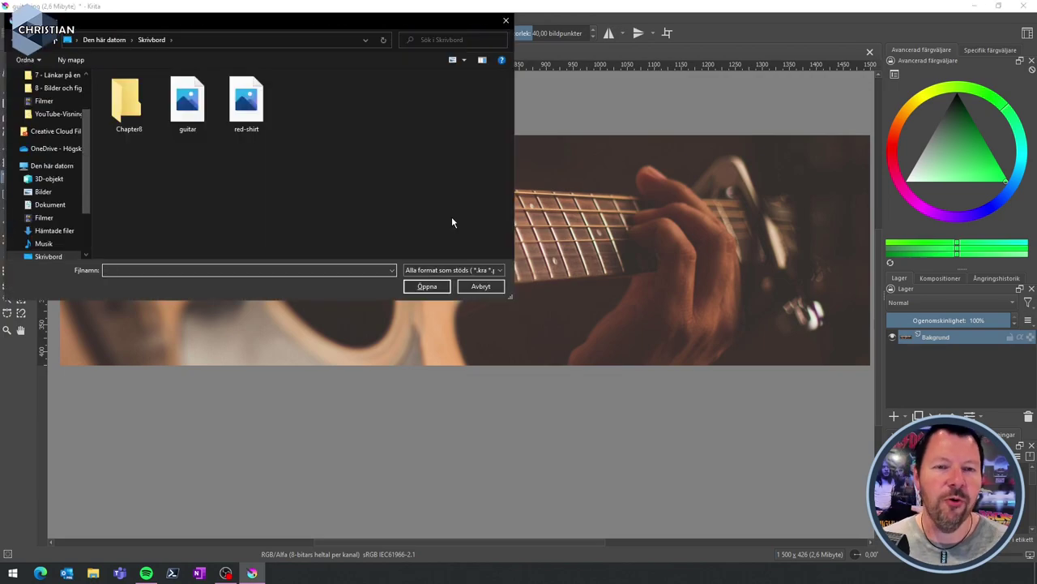
pyautogui.click(247, 105)
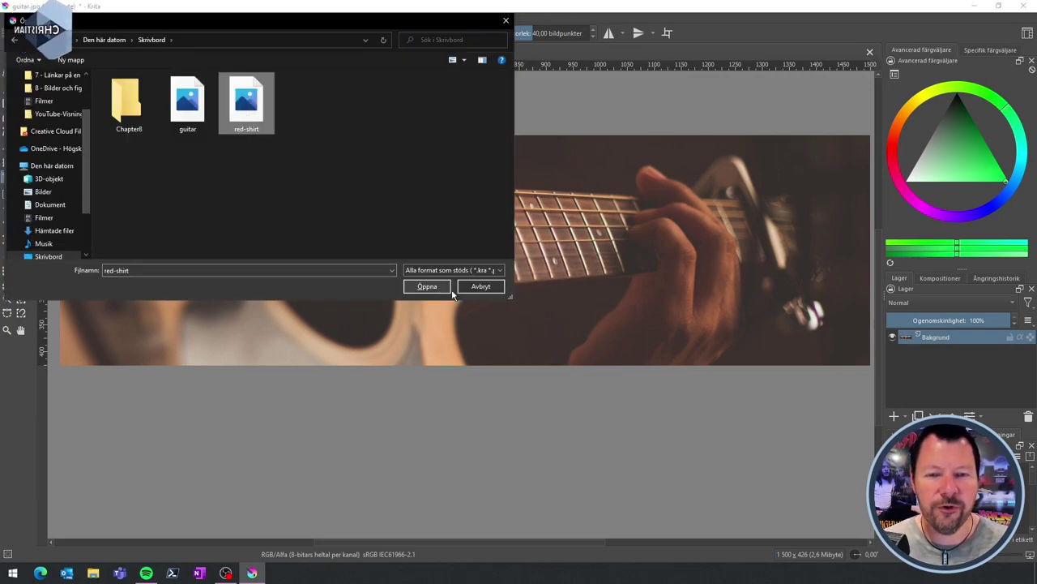
pyautogui.click(430, 288)
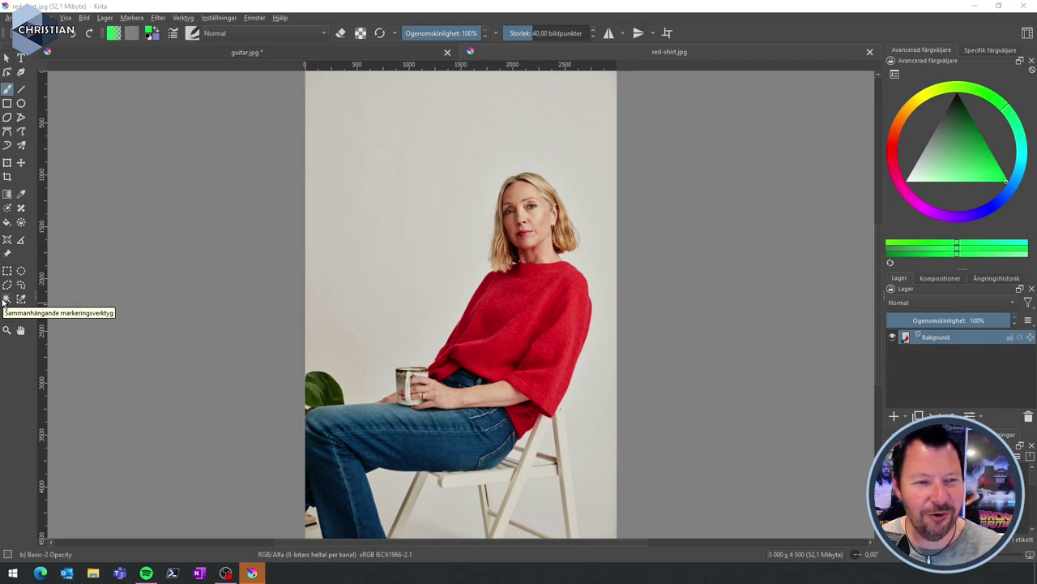
# Click the pale backdrop with the Contiguous Selection tool to select it
pyautogui.click(6, 299)
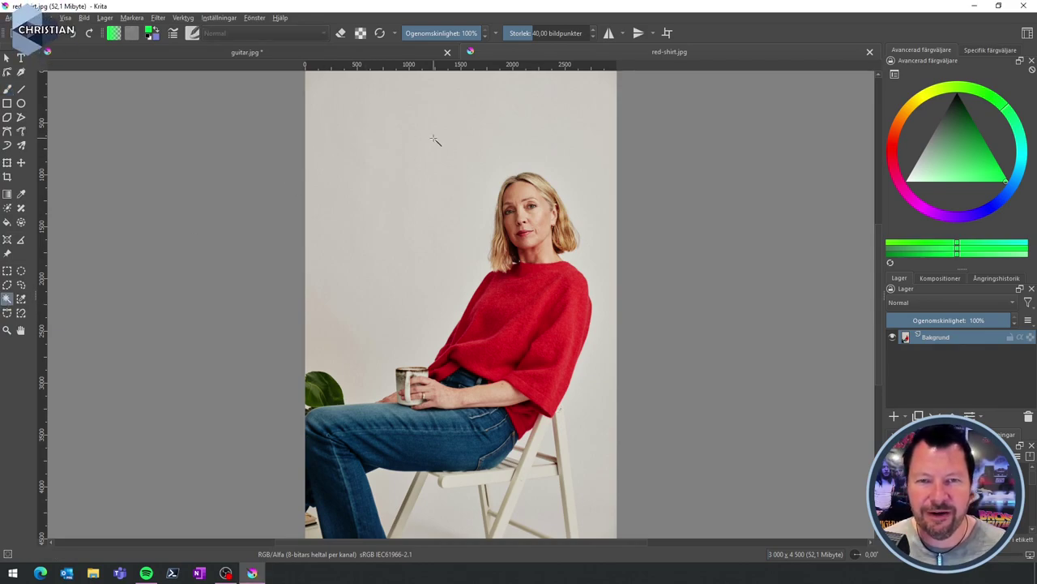
pyautogui.click(433, 139)
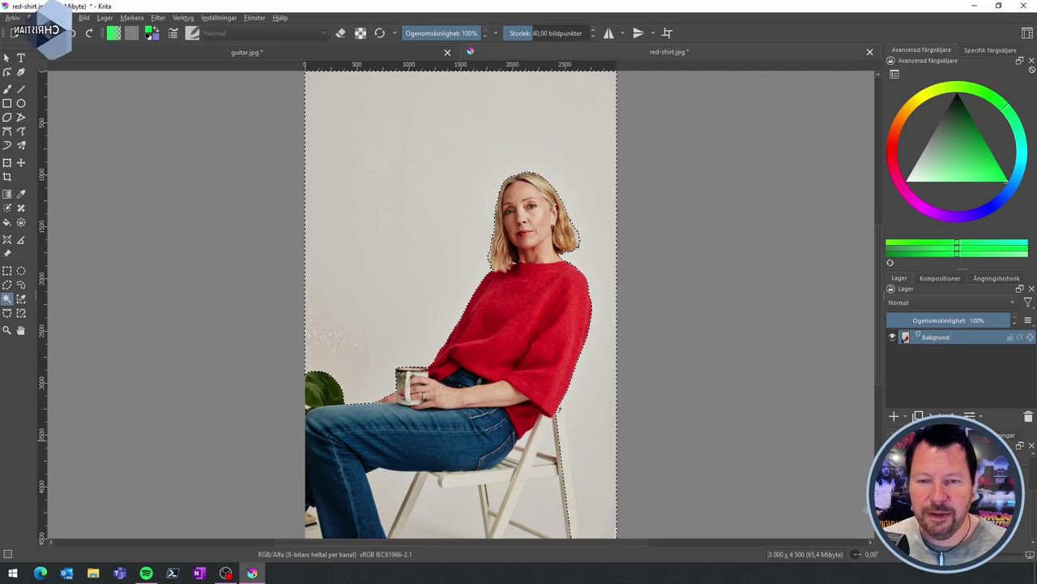
pyautogui.scroll(3, 585, 309)
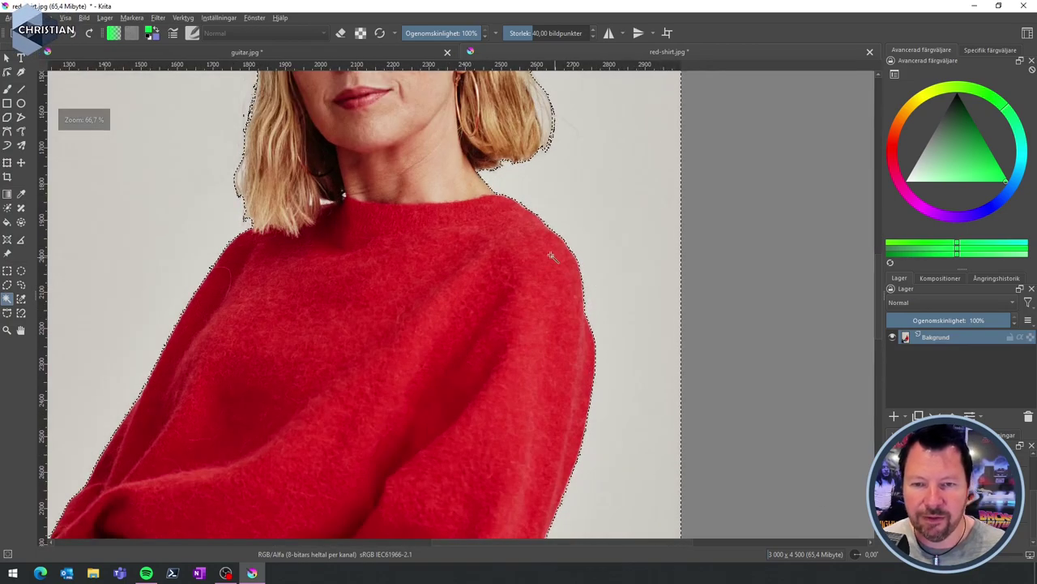
pyautogui.scroll(-4, 603, 302)
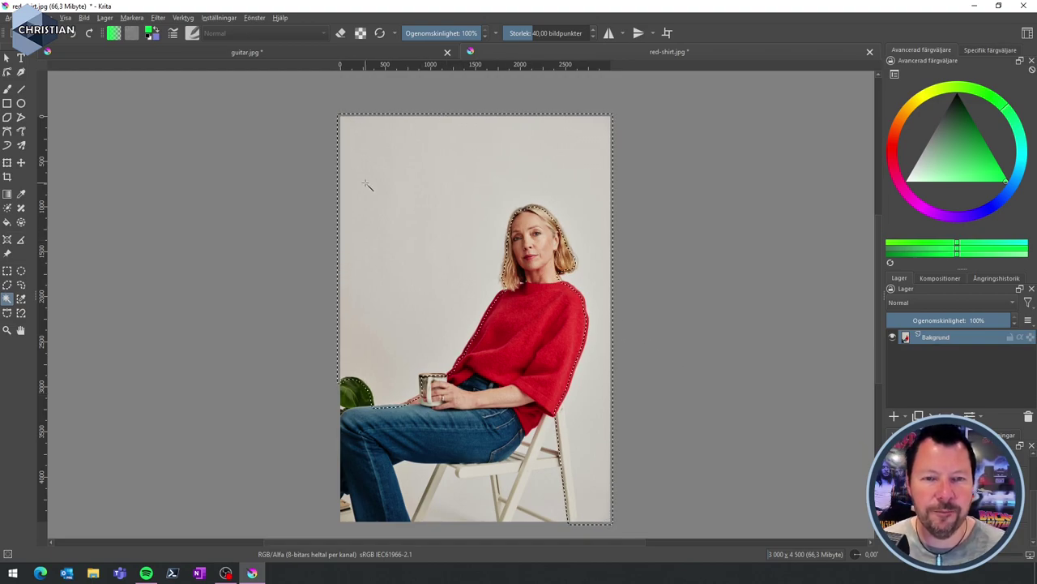
# Clear the selection and reselect the light background with contiguous selection
pyautogui.rightClick(441, 177)
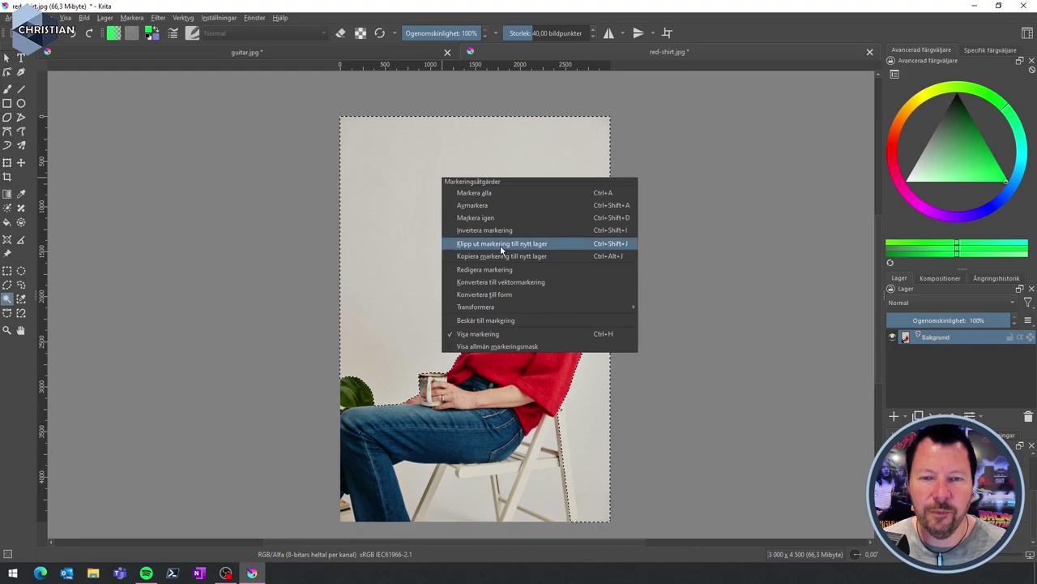
pyautogui.click(479, 208)
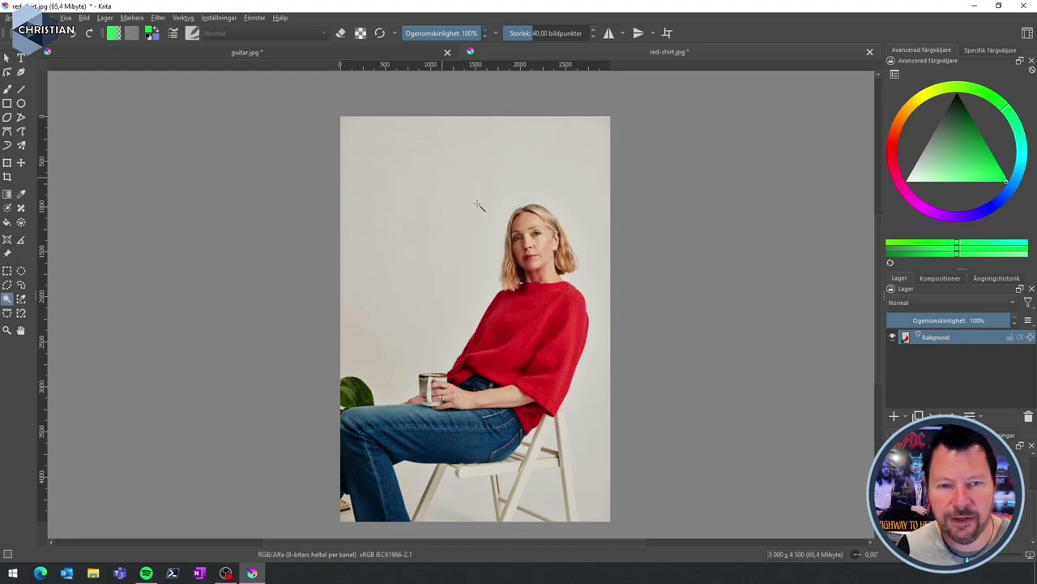
pyautogui.click(427, 184)
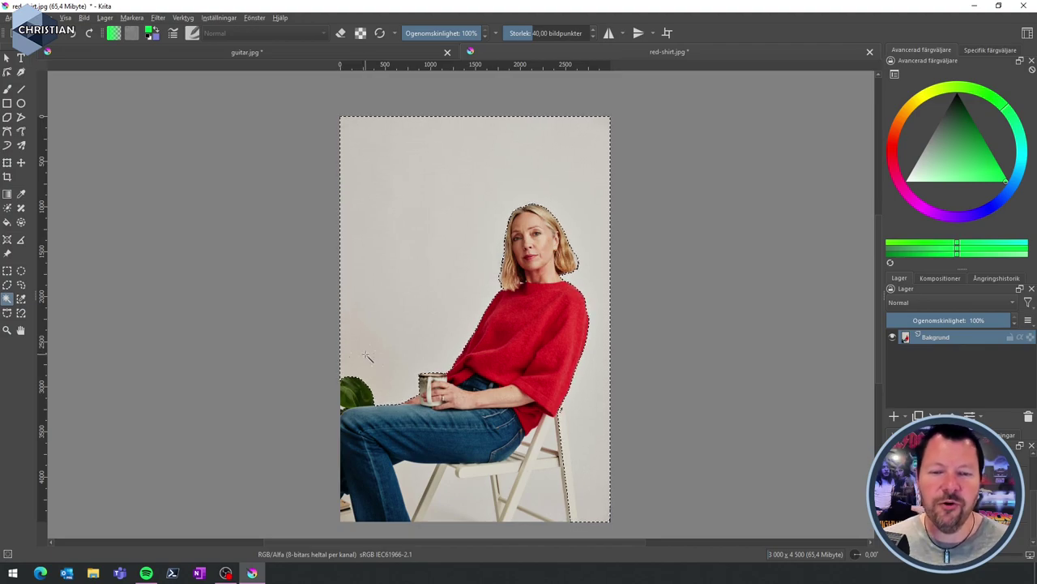
pyautogui.scroll(5, 384, 363)
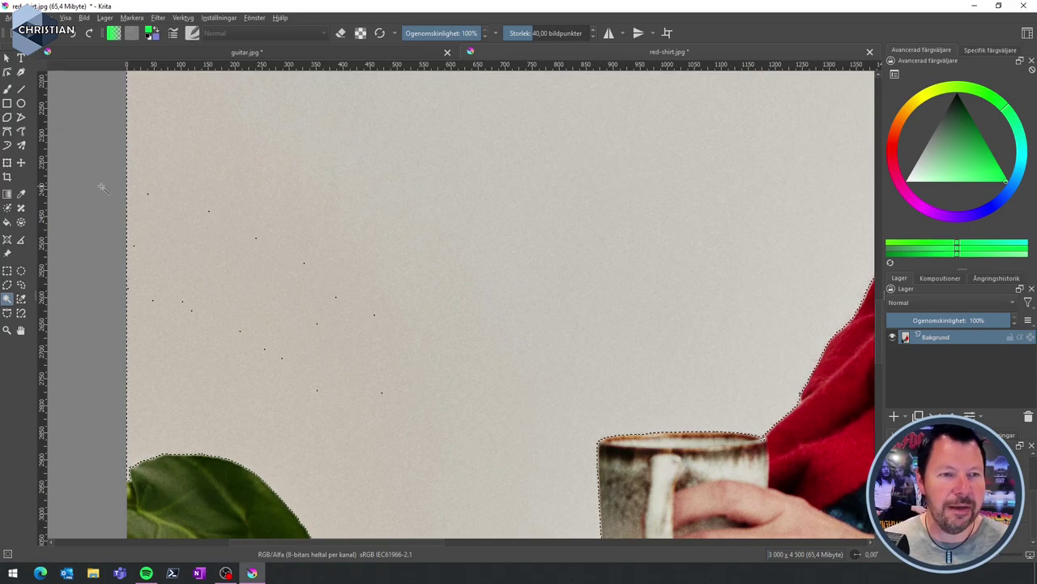
# Tidy the stray selection specks on the upper-left wall with rectangular selection
pyautogui.click(8, 273)
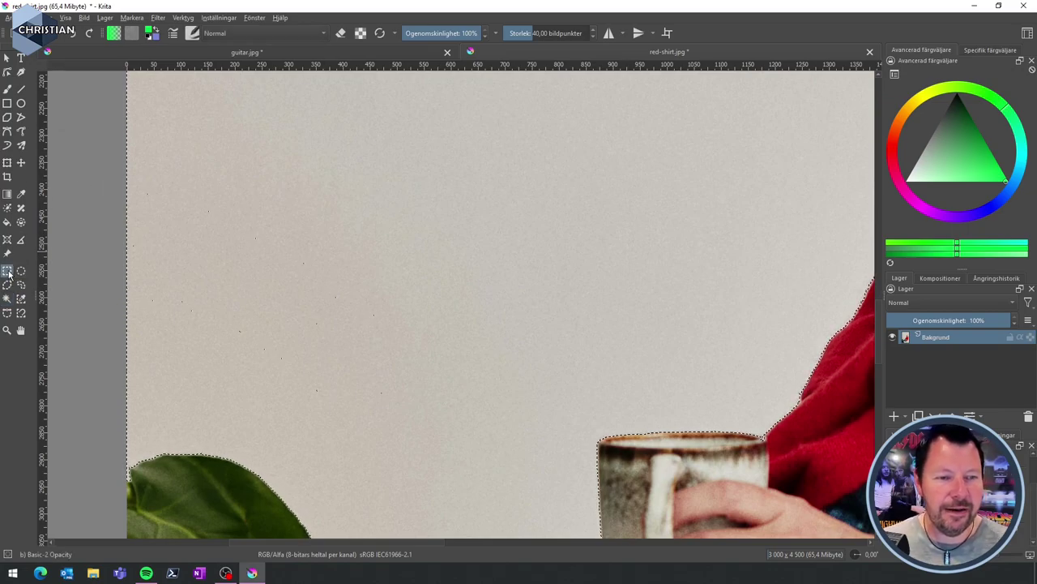
pyautogui.moveTo(308, 262); pyautogui.dragTo(457, 426)
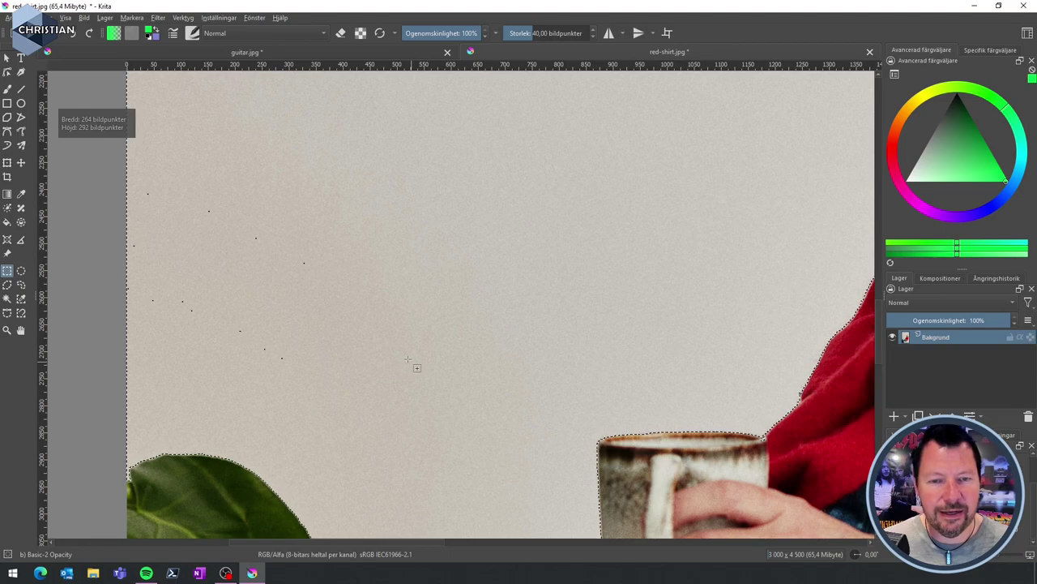
pyautogui.moveTo(365, 389); pyautogui.dragTo(132, 110)
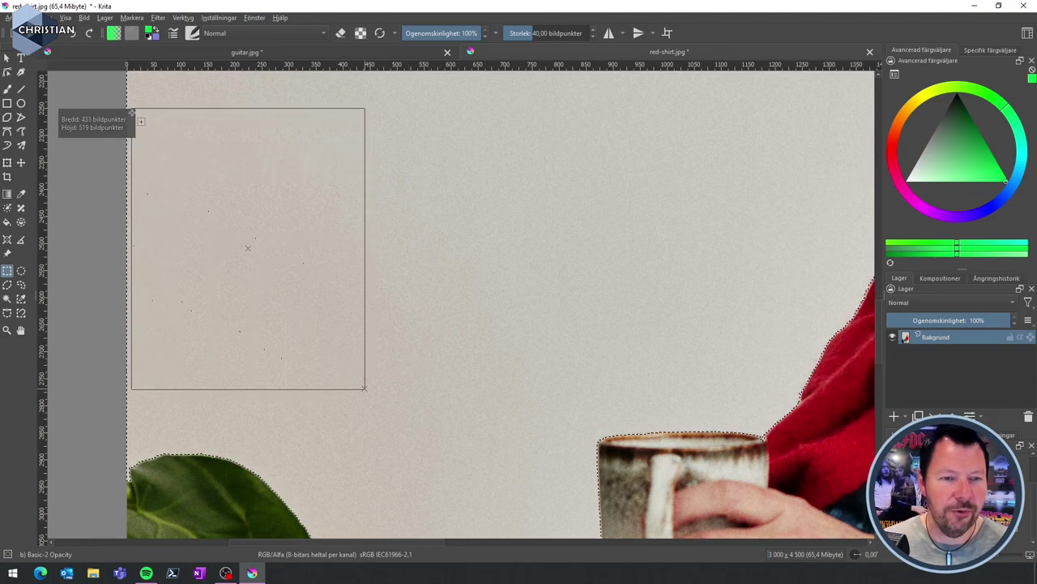
# Add the wall right of the chair leg to the contiguous selection
pyautogui.scroll(-4, 590, 329)
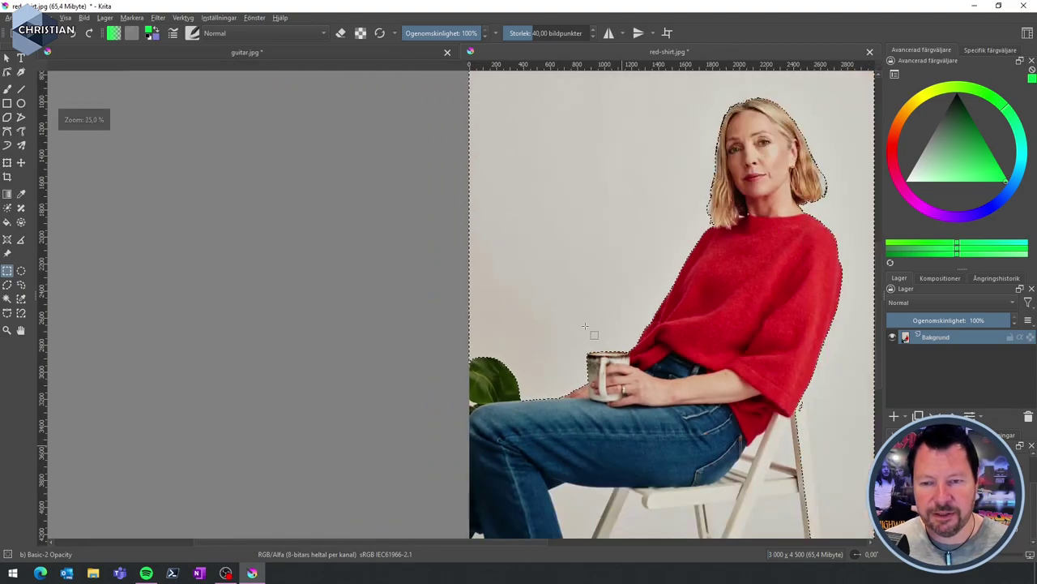
pyautogui.scroll(-2, 585, 326)
pyautogui.moveTo(724, 404); pyautogui.dragTo(300, 264)
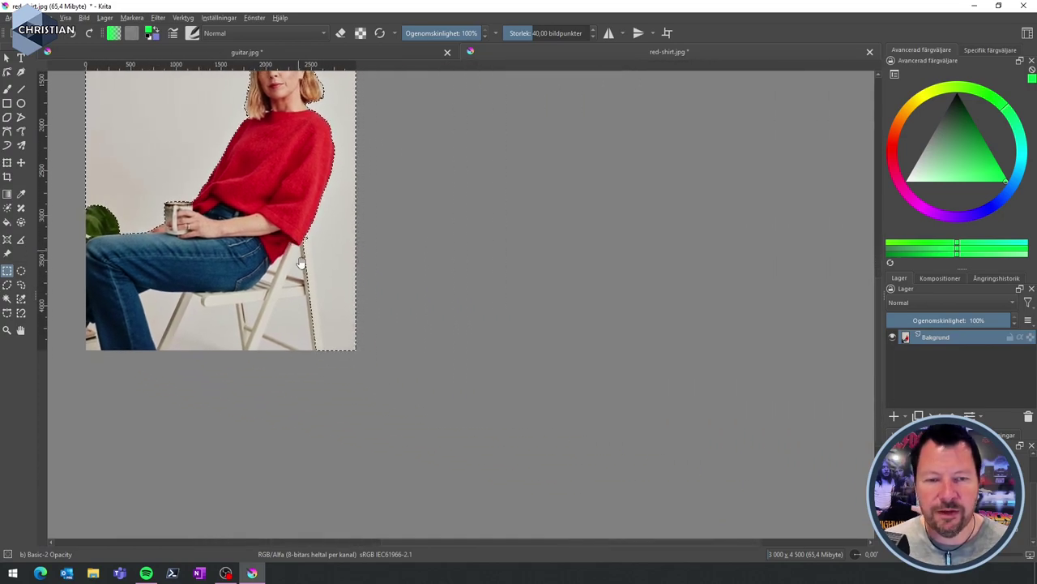
pyautogui.scroll(3, 300, 263)
pyautogui.scroll(3, 303, 320)
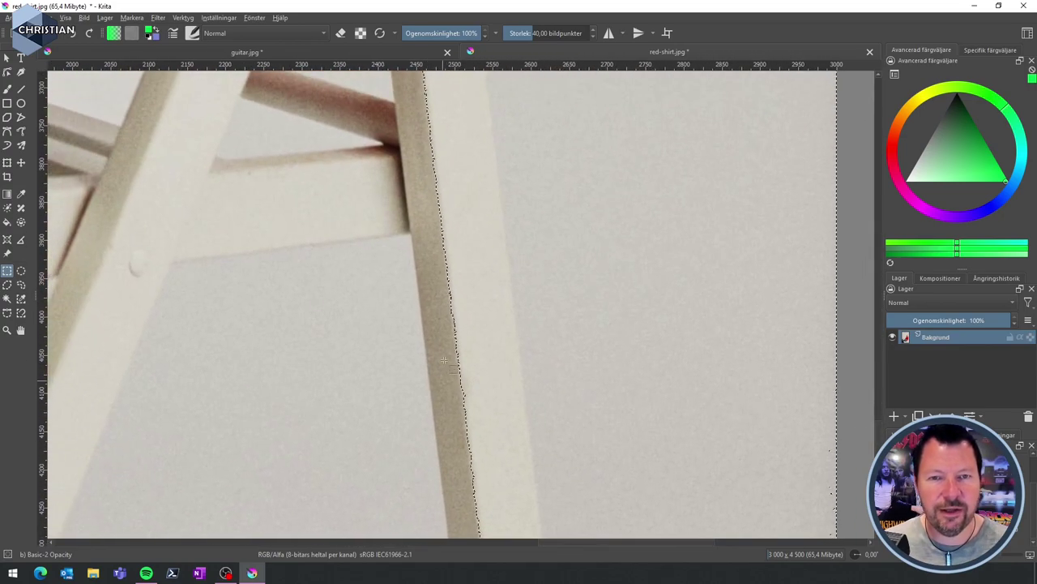
pyautogui.scroll(-1, 396, 235)
pyautogui.moveTo(389, 250); pyautogui.dragTo(462, 464)
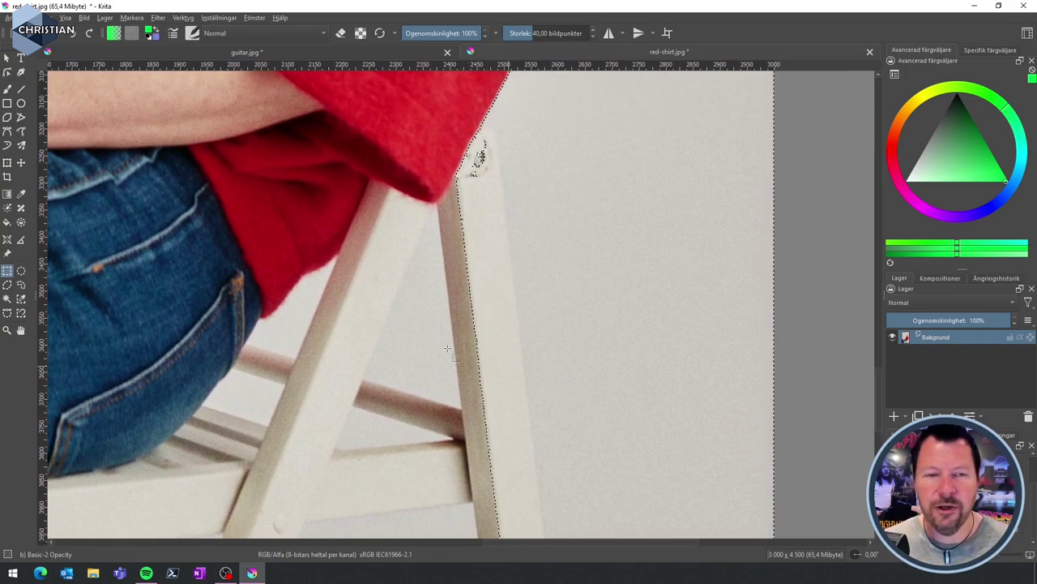
pyautogui.click(6, 299)
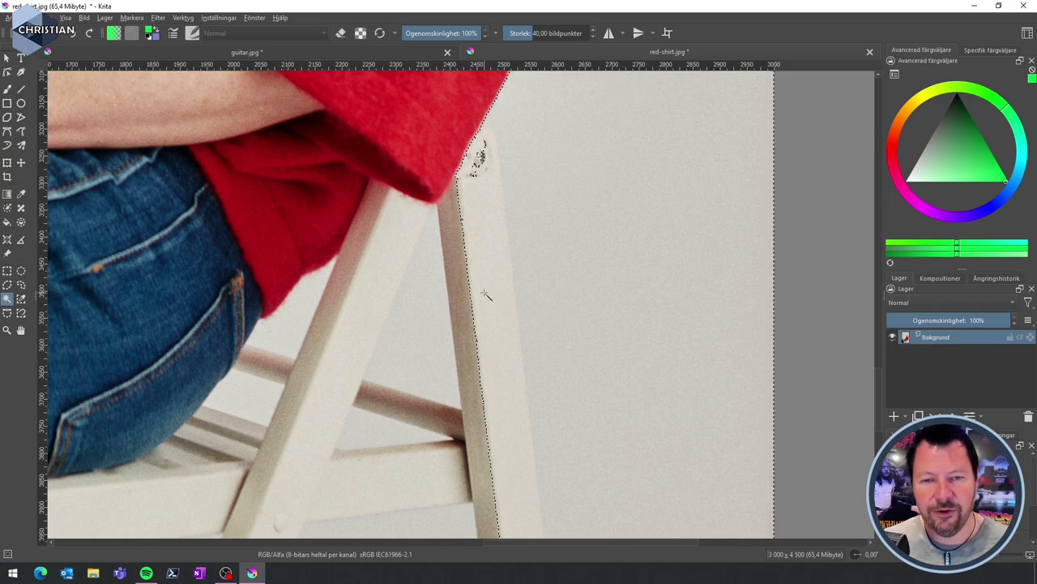
pyautogui.click(511, 430)
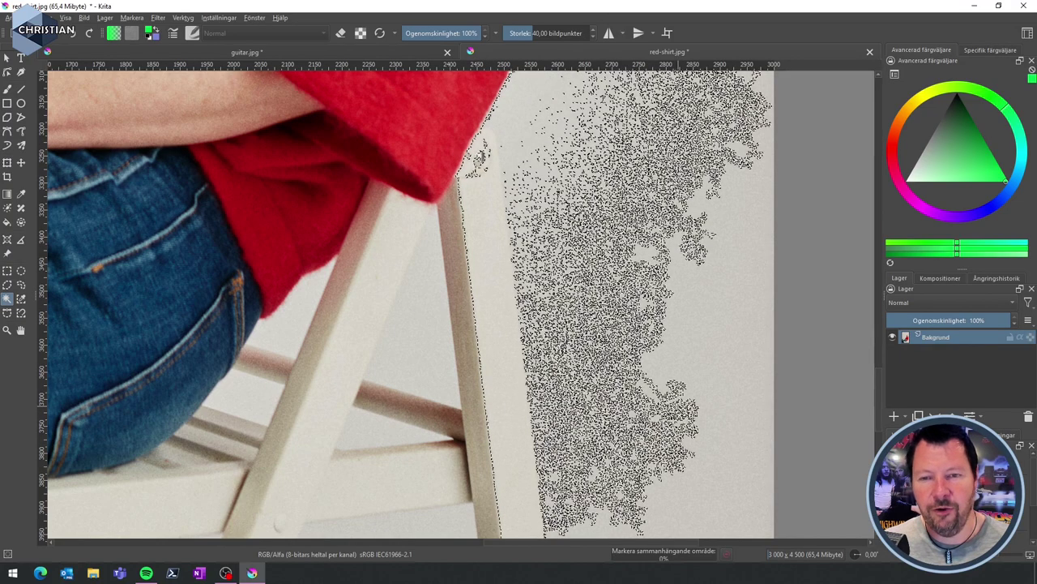
# Deselect twice and reselect the pale wall around the woman with contiguous selection
pyautogui.scroll(-4, 669, 409)
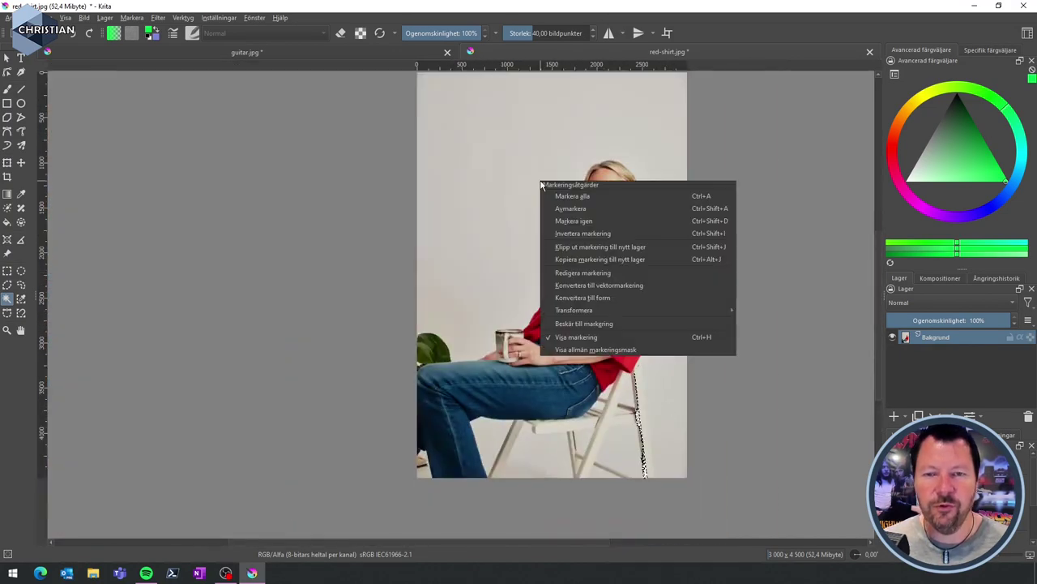
pyautogui.rightClick(540, 182)
pyautogui.click(591, 208)
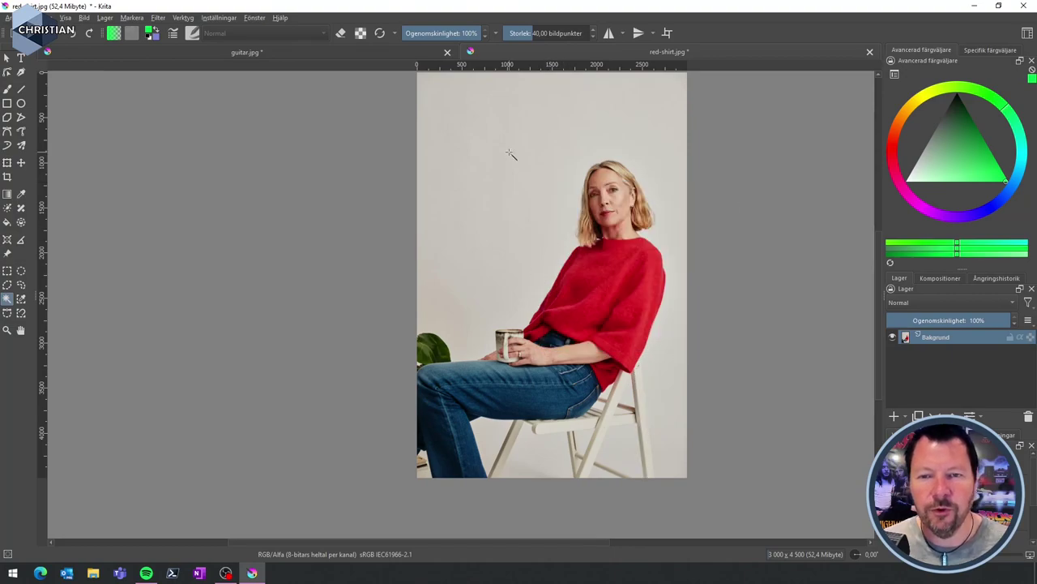
pyautogui.click(510, 152)
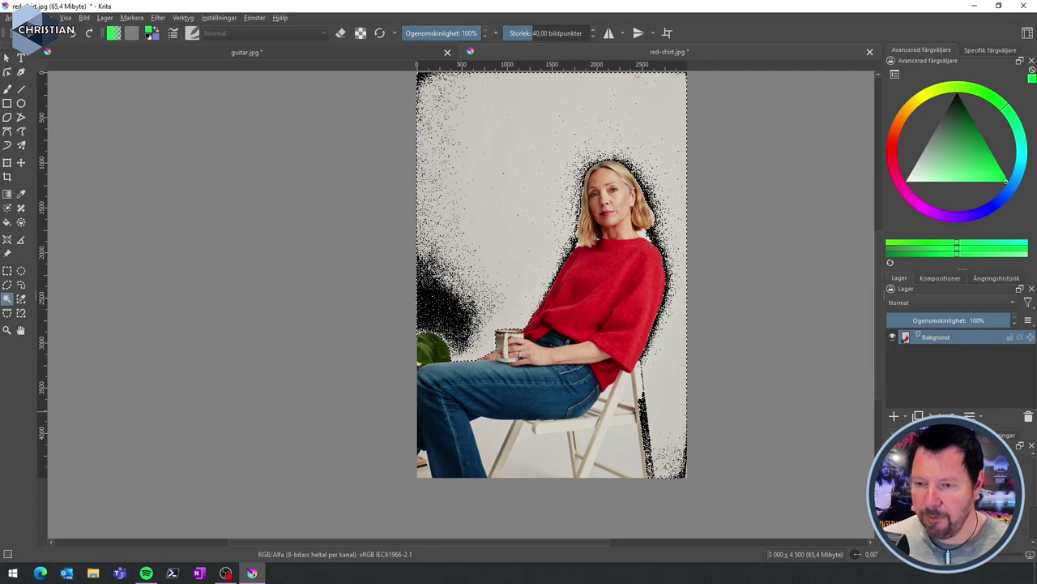
pyautogui.rightClick(614, 94)
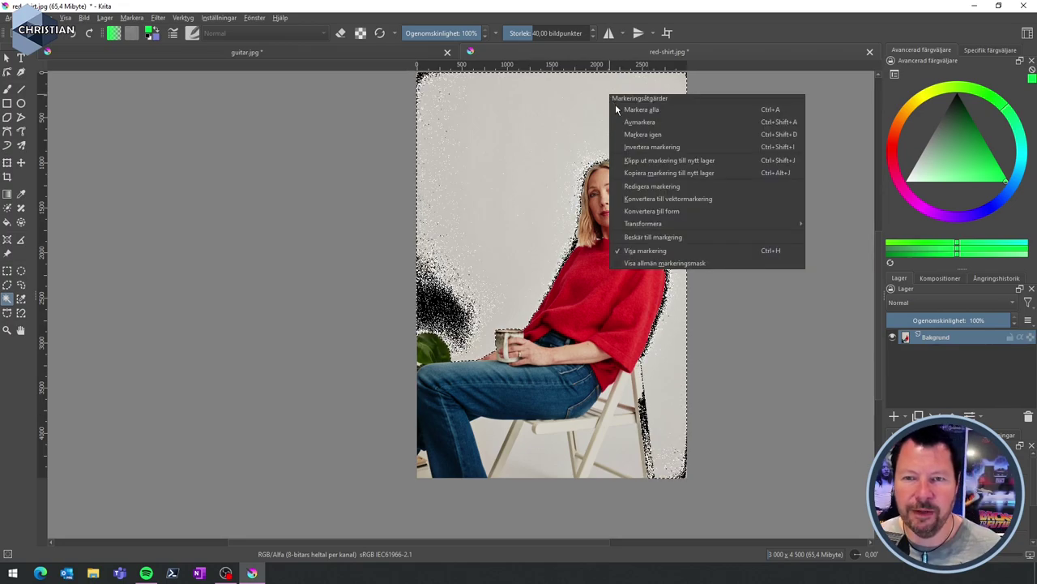
pyautogui.click(640, 124)
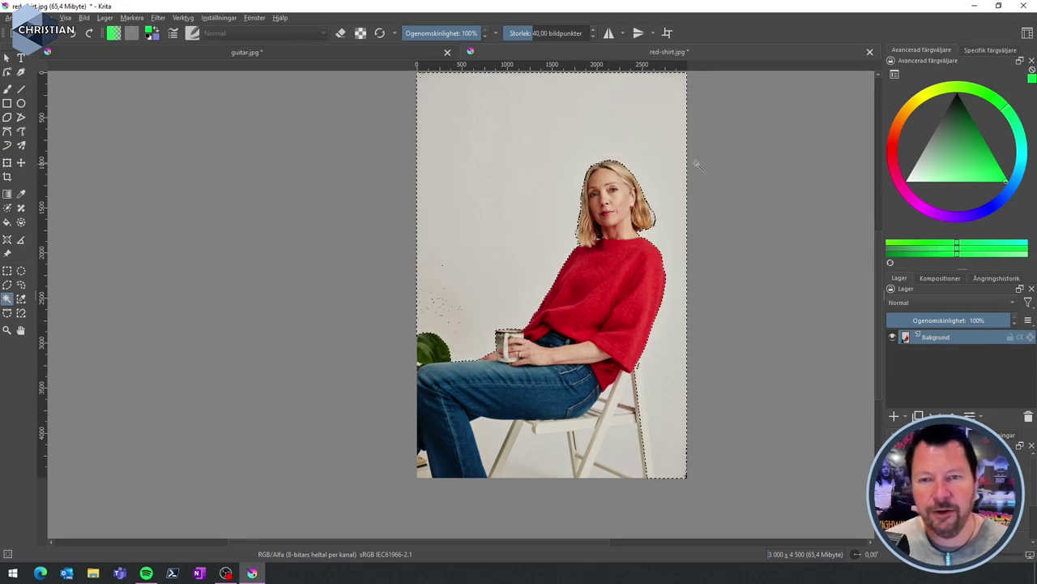
pyautogui.click(558, 168)
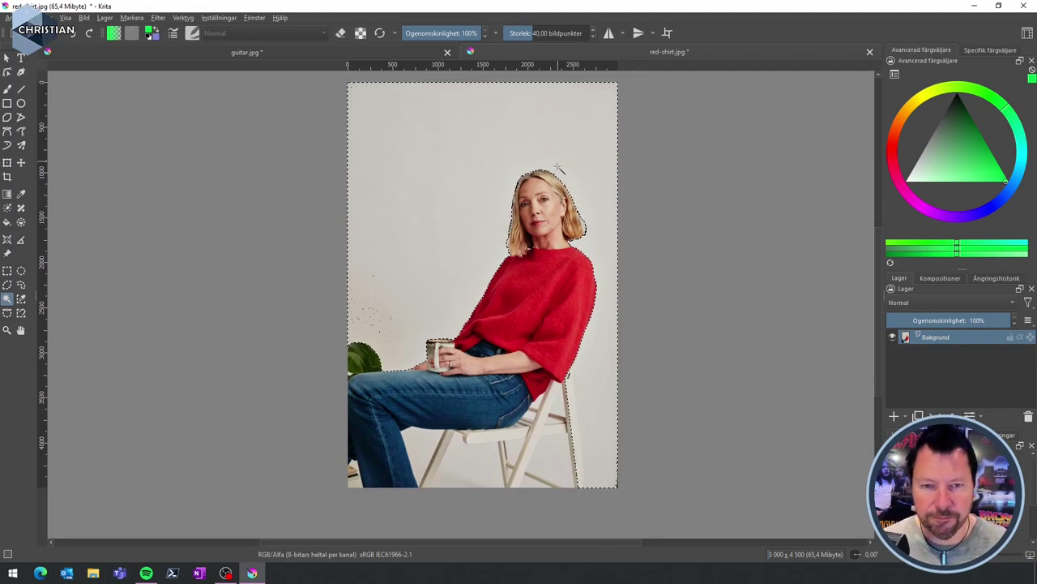
# Delete the selected wall to transparency, then zoom and pan to inspect the woman
pyautogui.press('Delete')
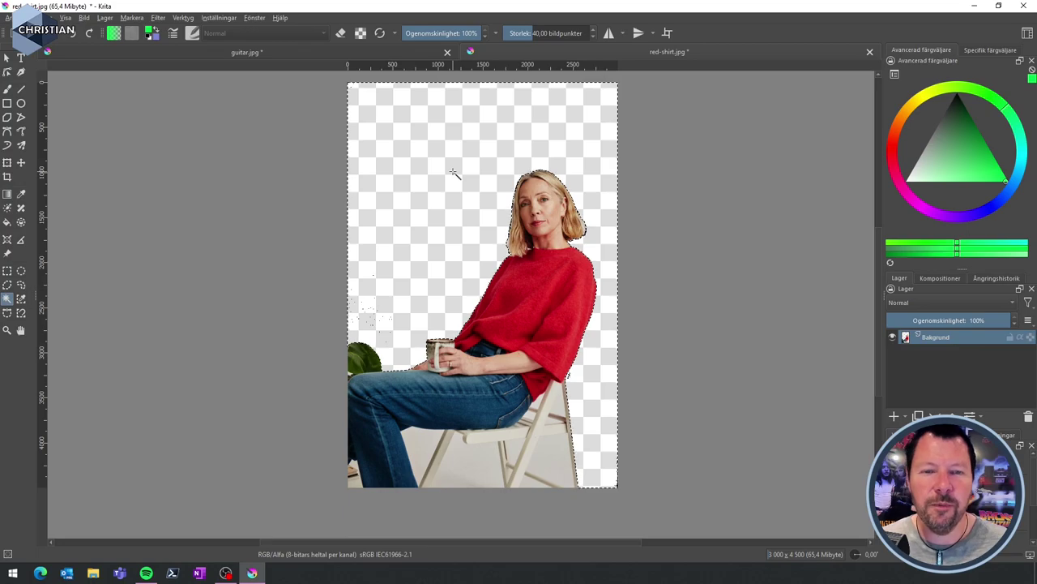
pyautogui.keyDown('ctrl'); pyautogui.scroll(3, 364, 317); pyautogui.keyUp('ctrl')
pyautogui.keyDown('ctrl'); pyautogui.scroll(2, 364, 317); pyautogui.keyUp('ctrl')
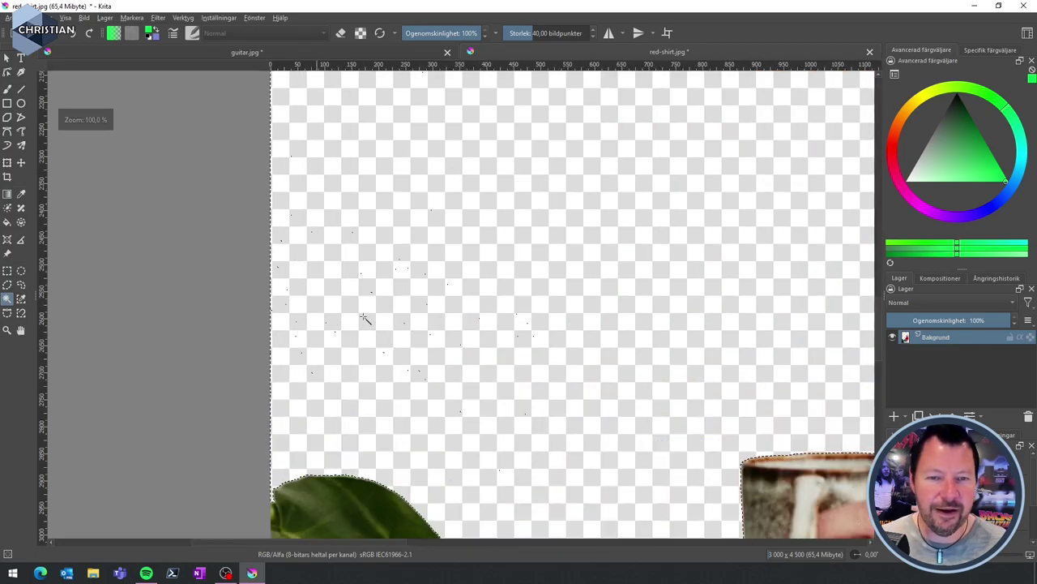
pyautogui.keyDown('ctrl'); pyautogui.scroll(-2, 510, 325); pyautogui.keyUp('ctrl')
pyautogui.keyDown('ctrl'); pyautogui.scroll(-2, 641, 248); pyautogui.keyUp('ctrl')
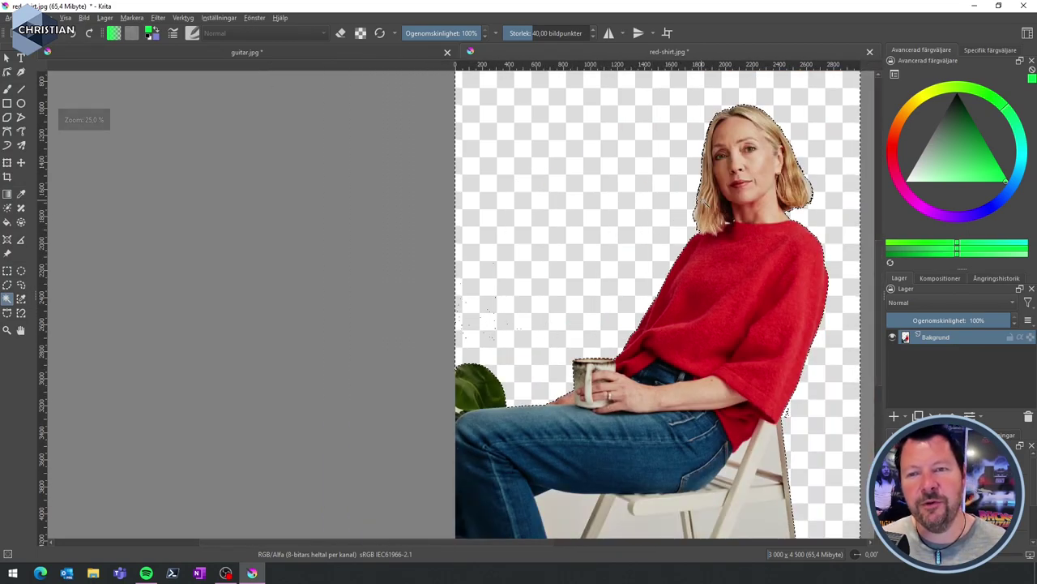
pyautogui.moveTo(706, 197); pyautogui.dragTo(577, 311)
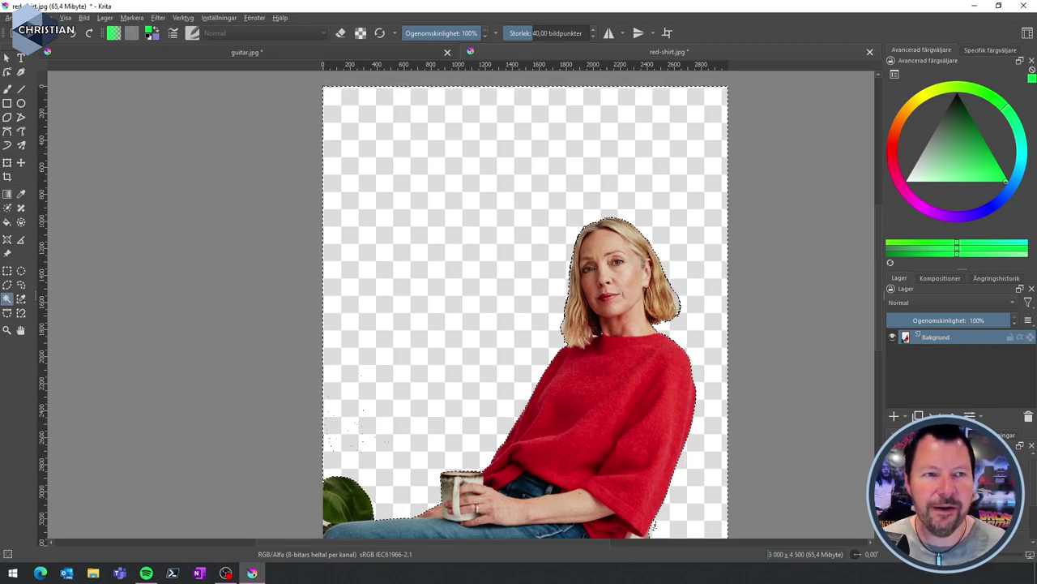
# Open the Arkiv (File) menu
pyautogui.click(10, 17)
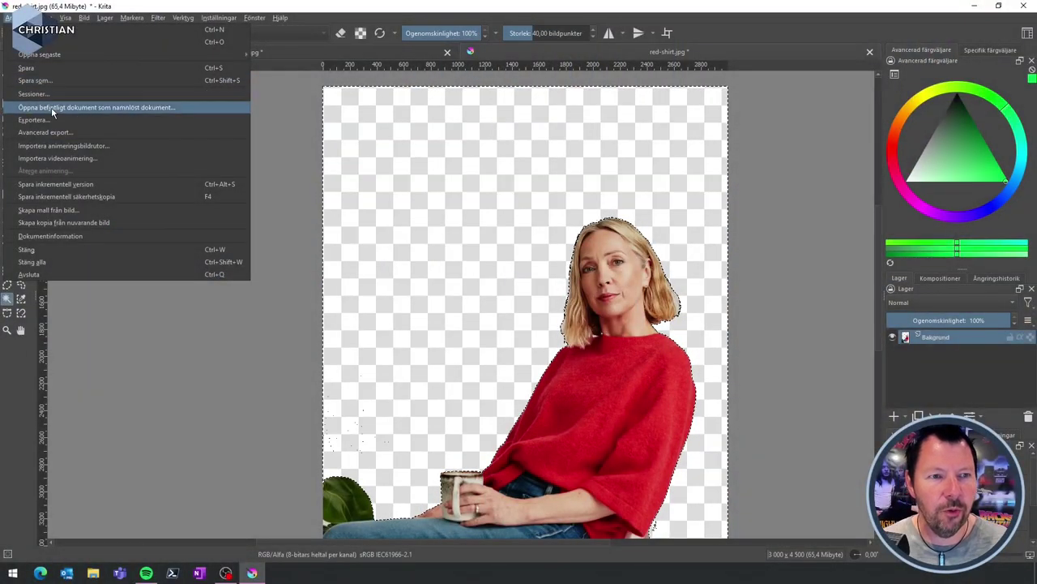
# Export to the desktop as PNG-bild named red-shirt-trans, keeping the alpha channel
pyautogui.click(54, 121)
pyautogui.write('red-shirt-trans')
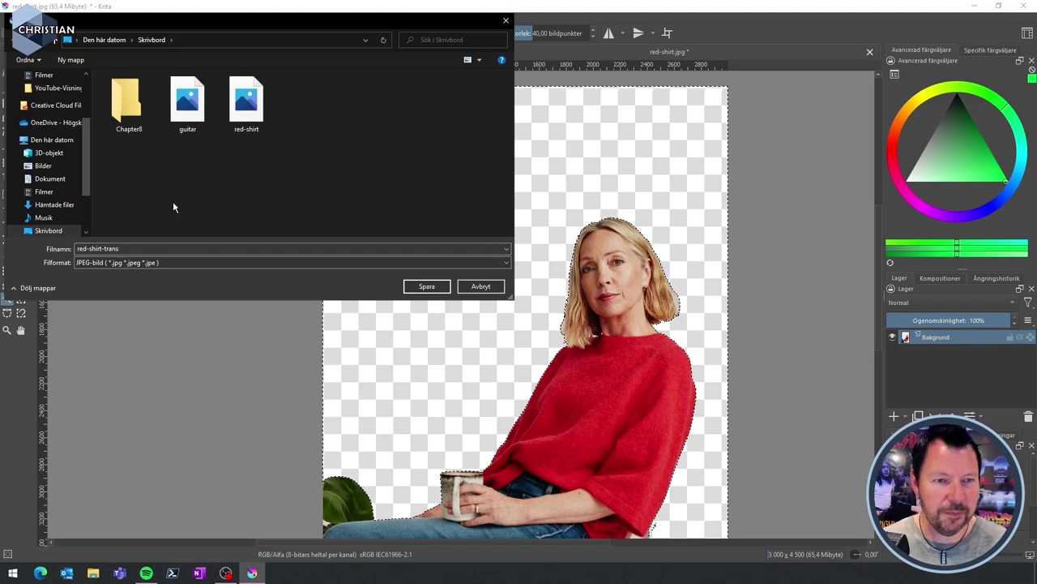
pyautogui.rightClick(235, 197)
pyautogui.click(107, 268)
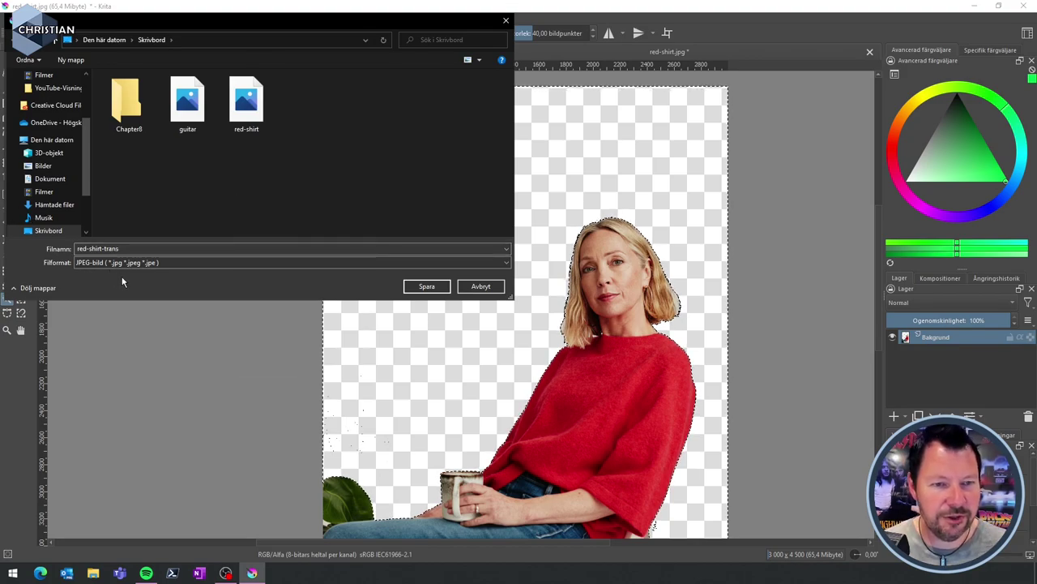
pyautogui.click(182, 262)
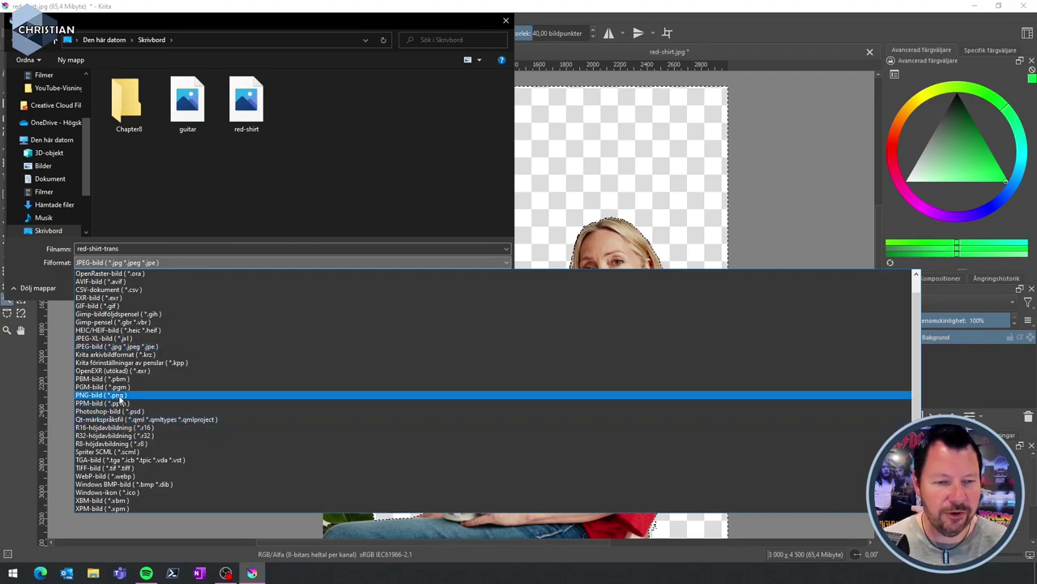
pyautogui.click(119, 395)
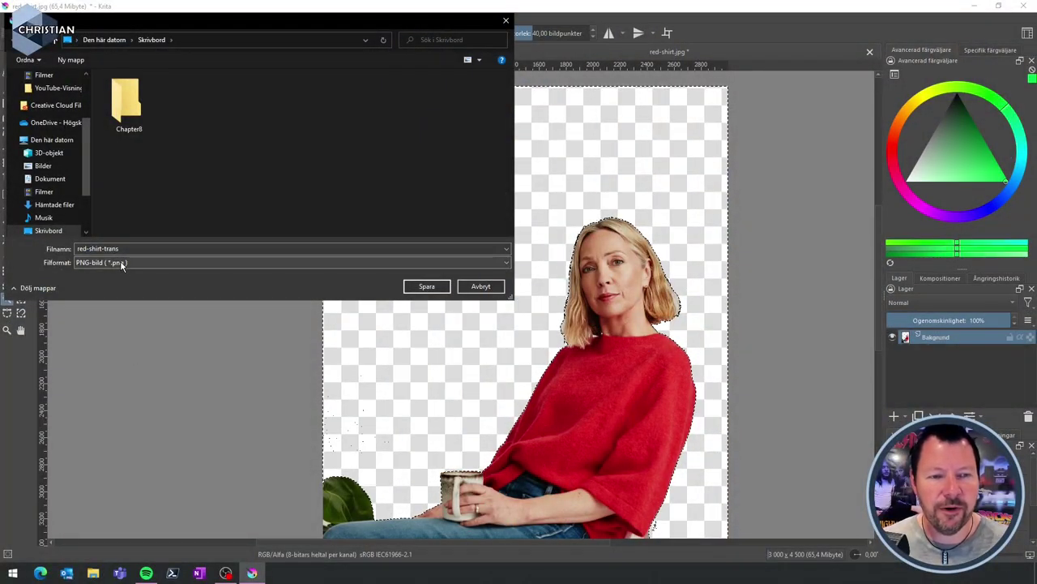
pyautogui.click(421, 286)
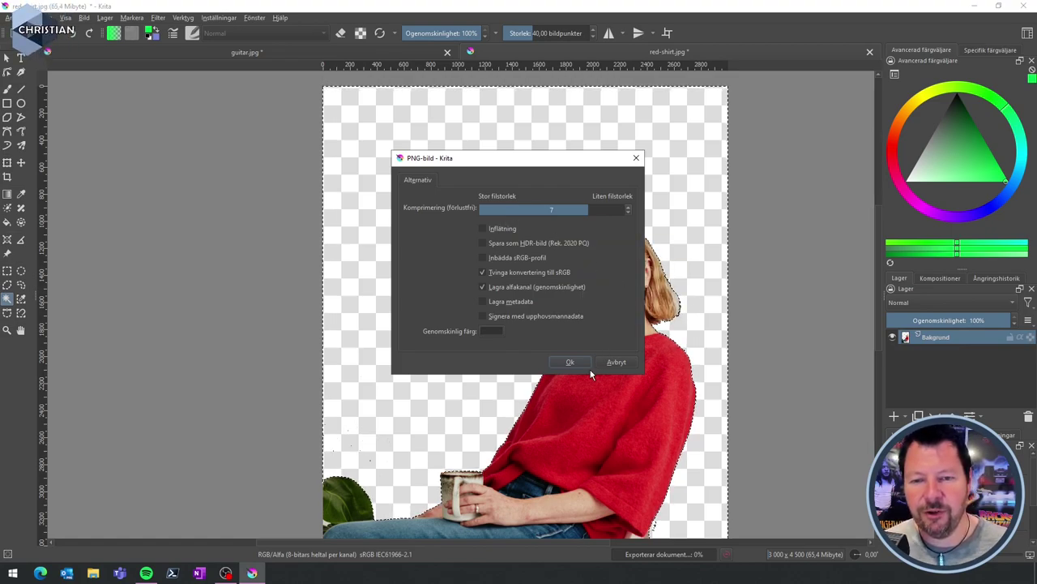
pyautogui.click(569, 364)
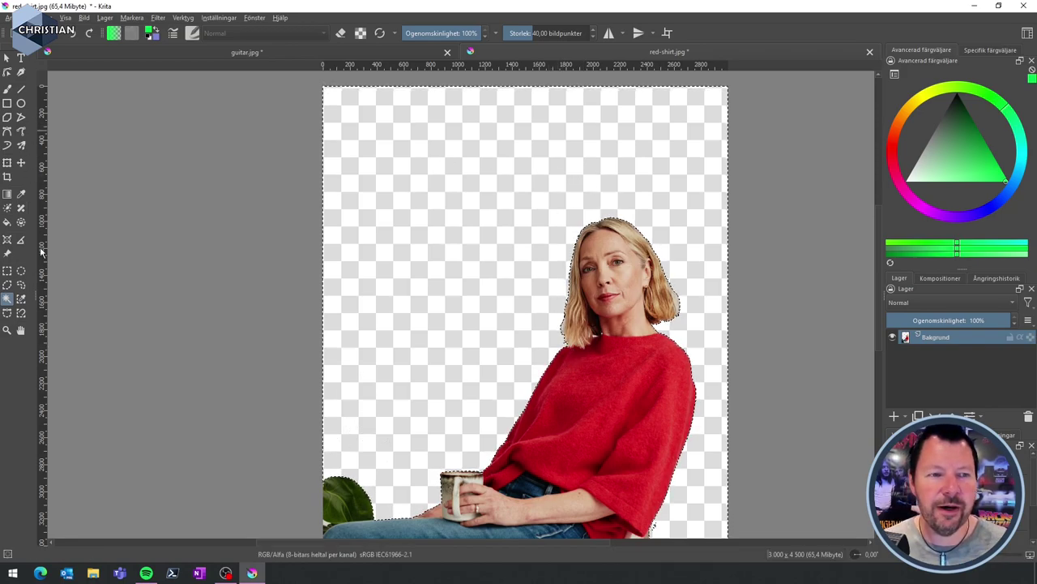
# Crop the top edge down to just above the hair, leaving 3000 × 3568 pixels
pyautogui.click(7, 178)
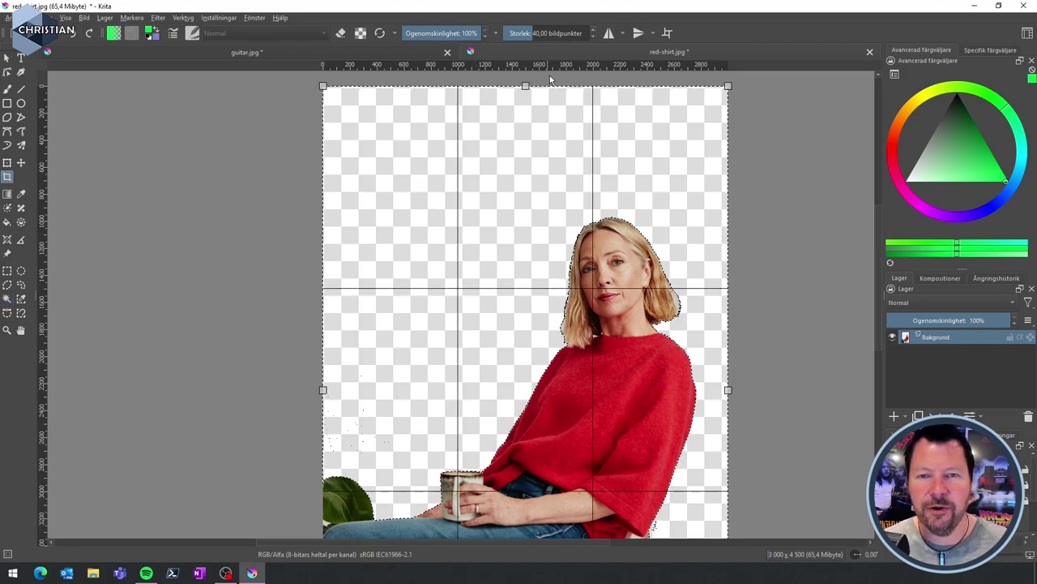
pyautogui.moveTo(525, 87); pyautogui.dragTo(543, 212)
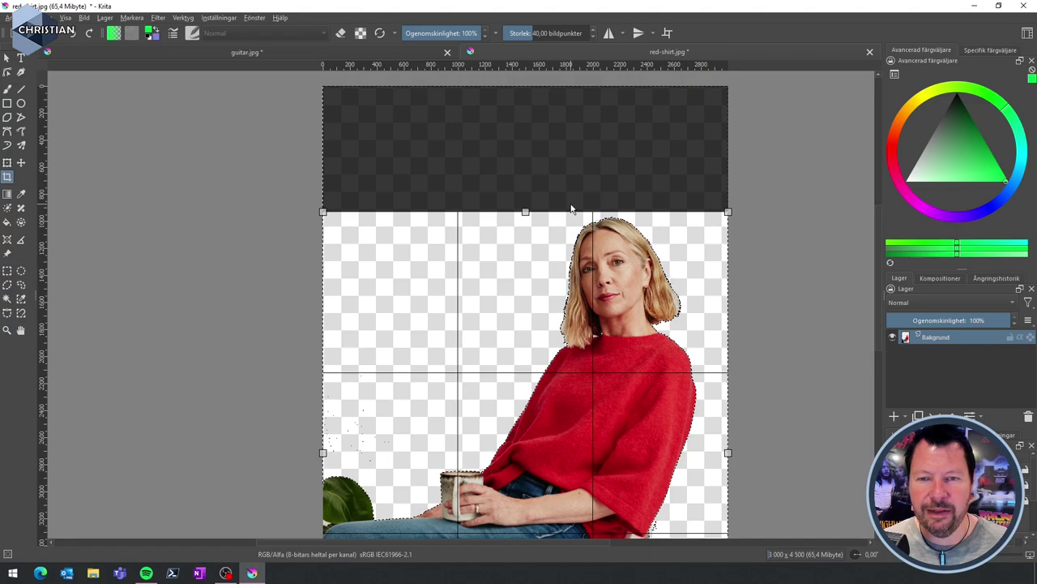
pyautogui.rightClick(553, 191)
pyautogui.click(566, 200)
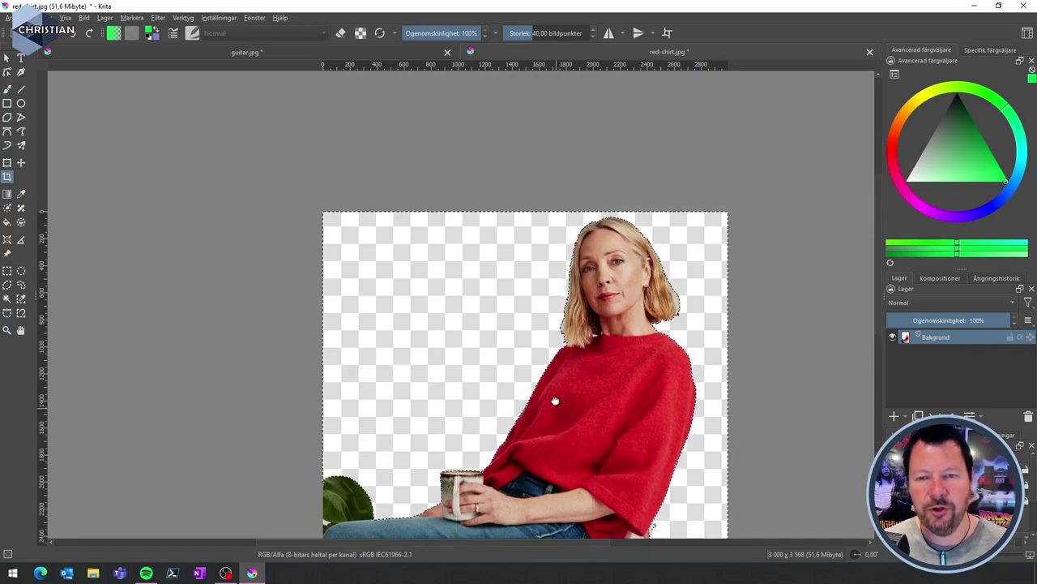
pyautogui.moveTo(567, 398); pyautogui.dragTo(537, 268)
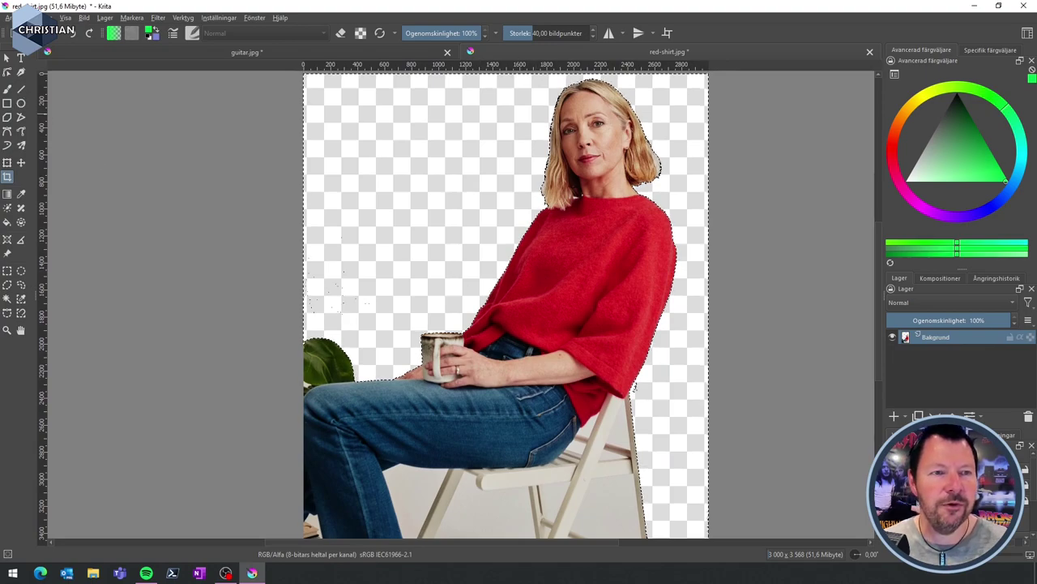
# Re-export the cropped image over red-shirt-trans.png, confirming the overwrite and PNG options
pyautogui.click(15, 17)
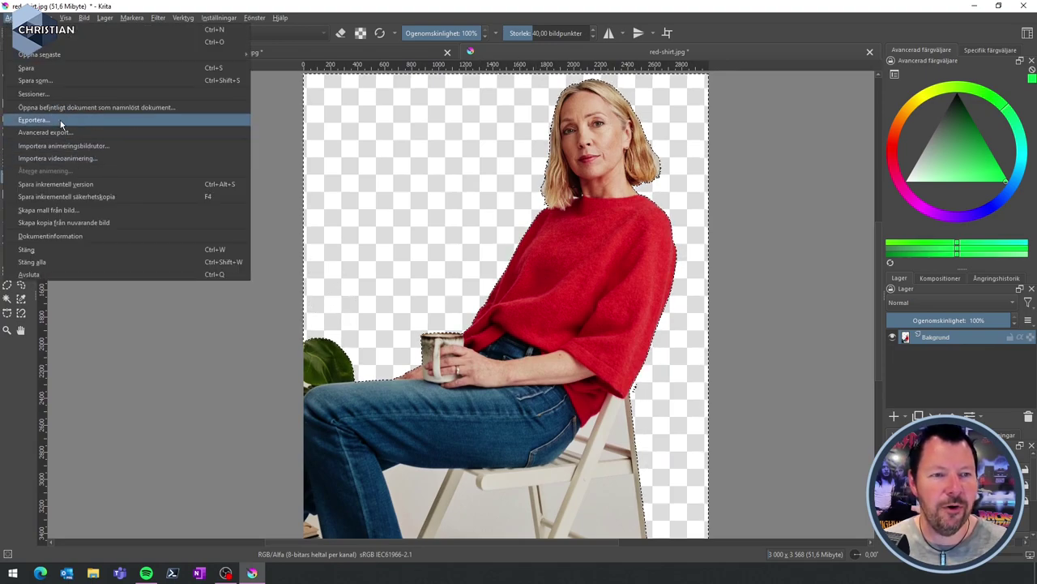
pyautogui.click(105, 122)
pyautogui.click(187, 101)
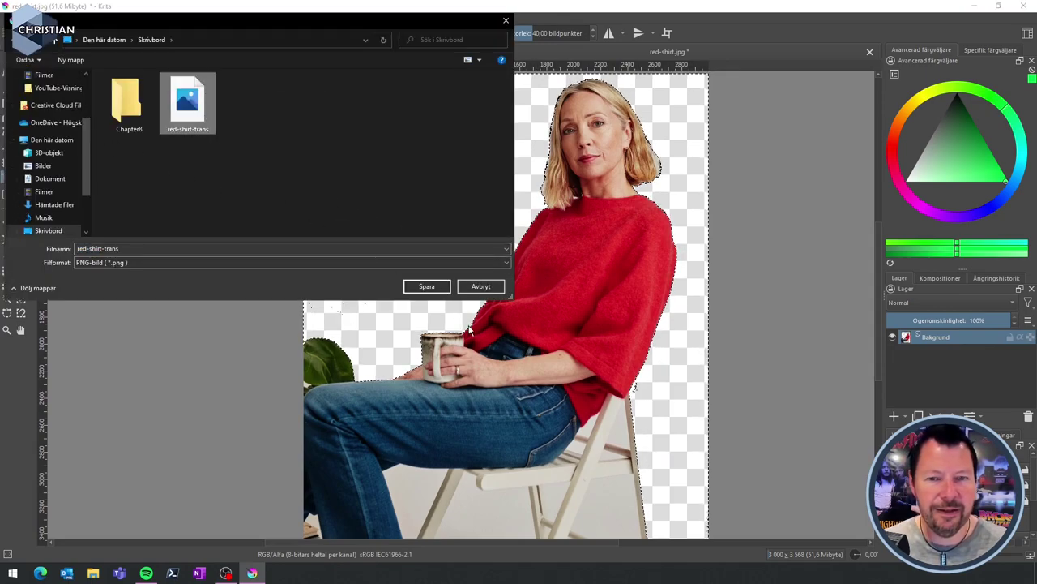
pyautogui.click(428, 288)
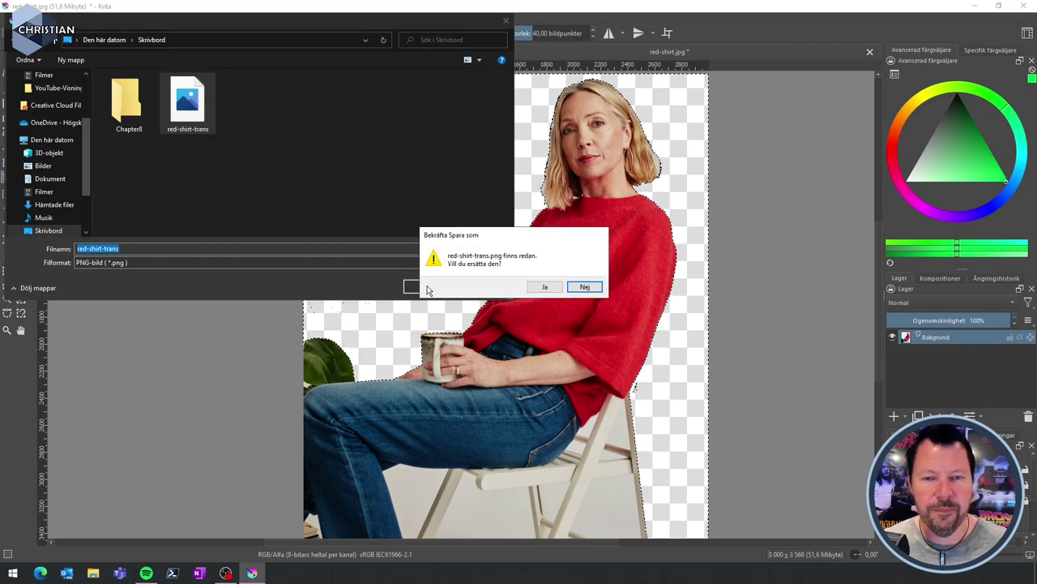
pyautogui.click(543, 288)
pyautogui.click(583, 362)
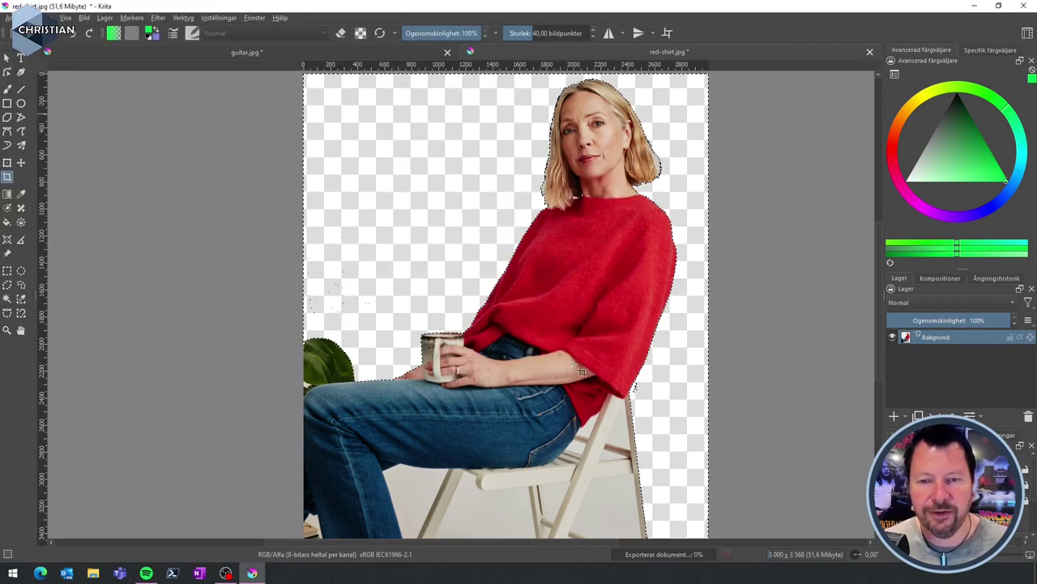